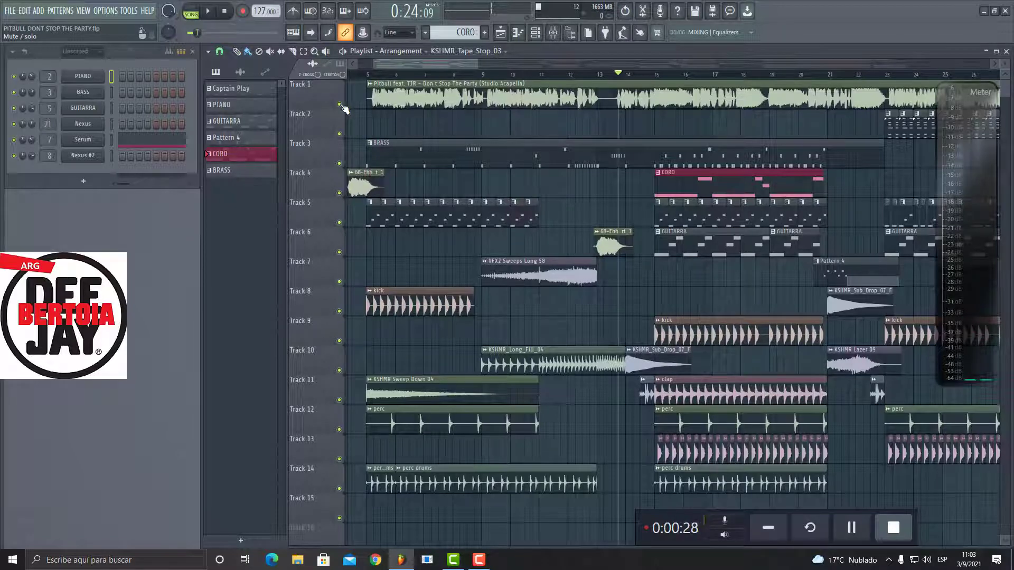
Mute the acapella on Track 1 and look over the arrangement of the remaining tracks.
{"action": "left_click", "coordinate": [339, 105]}
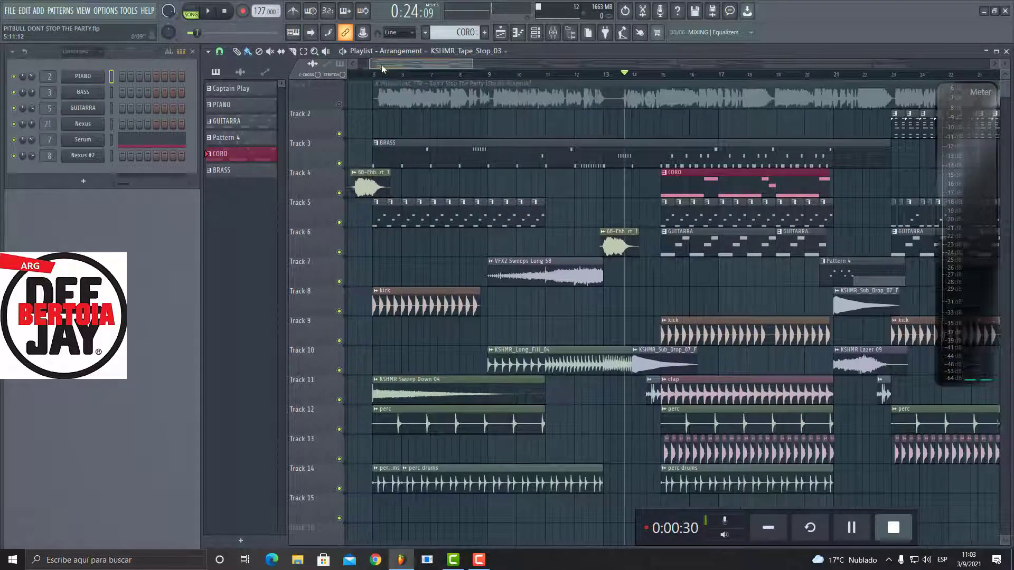
{"action": "scroll", "coordinate": [401, 90], "scroll_direction": "left", "scroll_amount": 4}
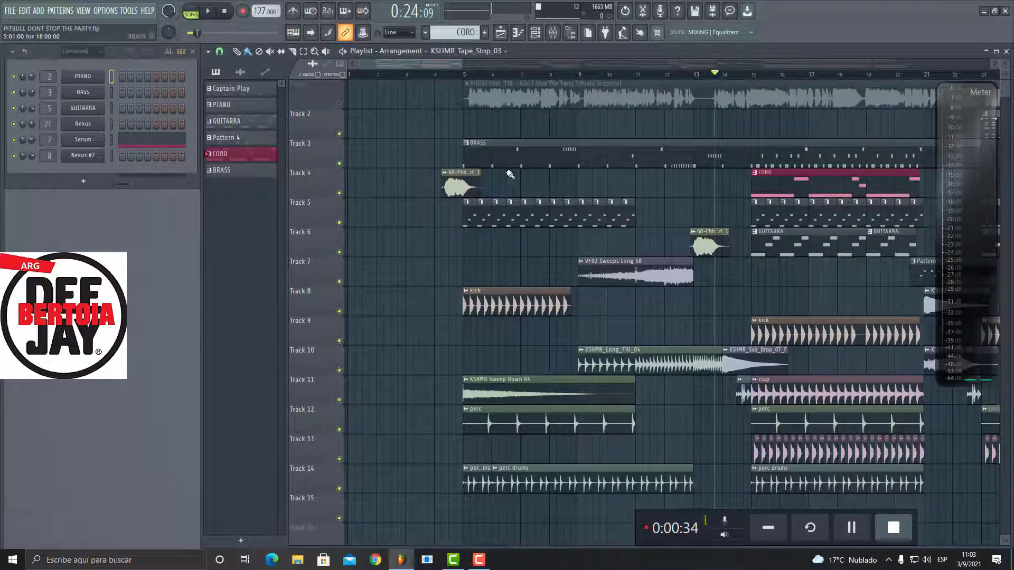
{"action": "scroll", "coordinate": [469, 184], "scroll_direction": "down", "scroll_amount": 3}
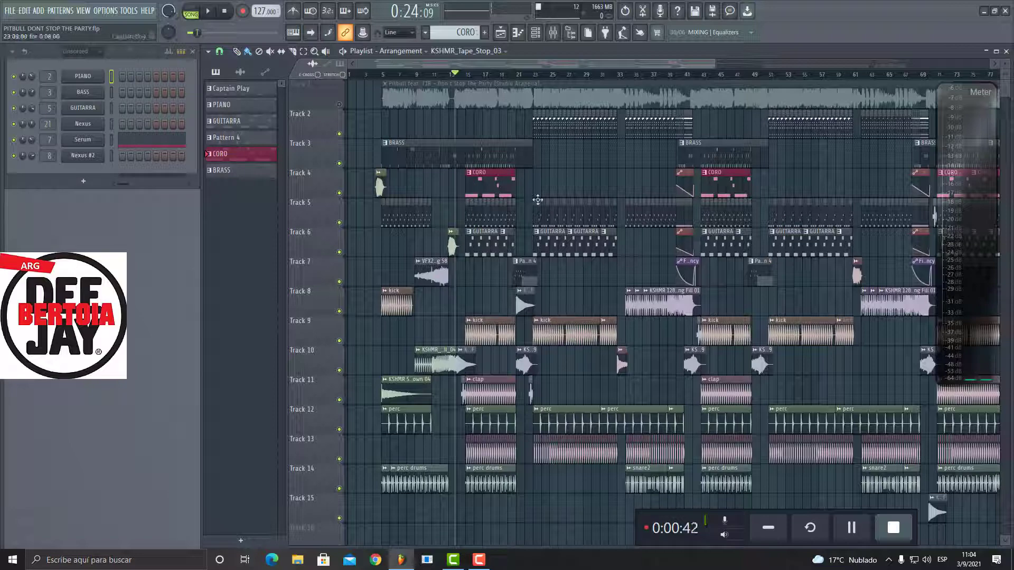
{"action": "scroll", "coordinate": [382, 103], "scroll_direction": "up", "scroll_amount": 6}
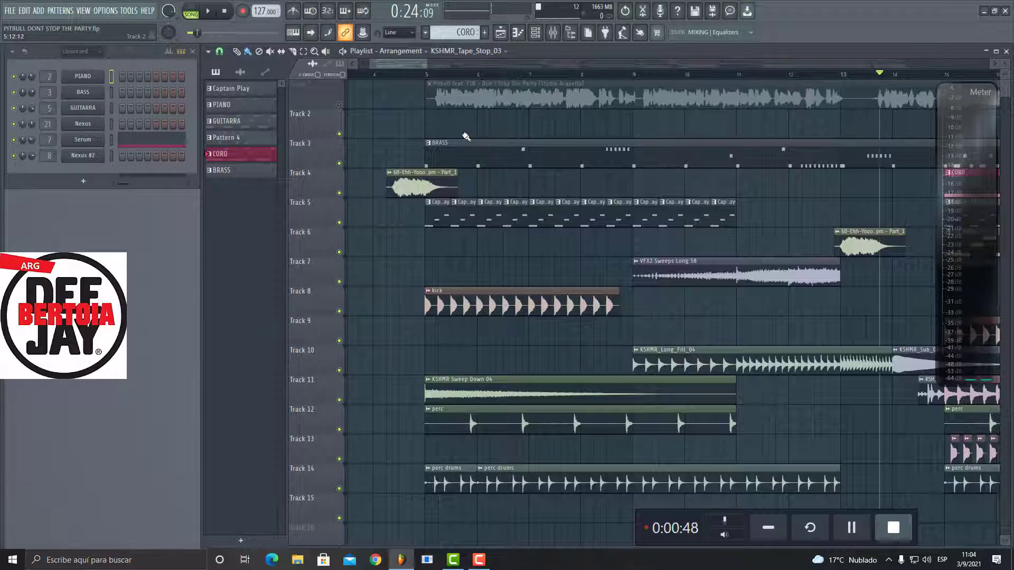
{"action": "scroll", "coordinate": [479, 157], "scroll_direction": "down", "scroll_amount": 5}
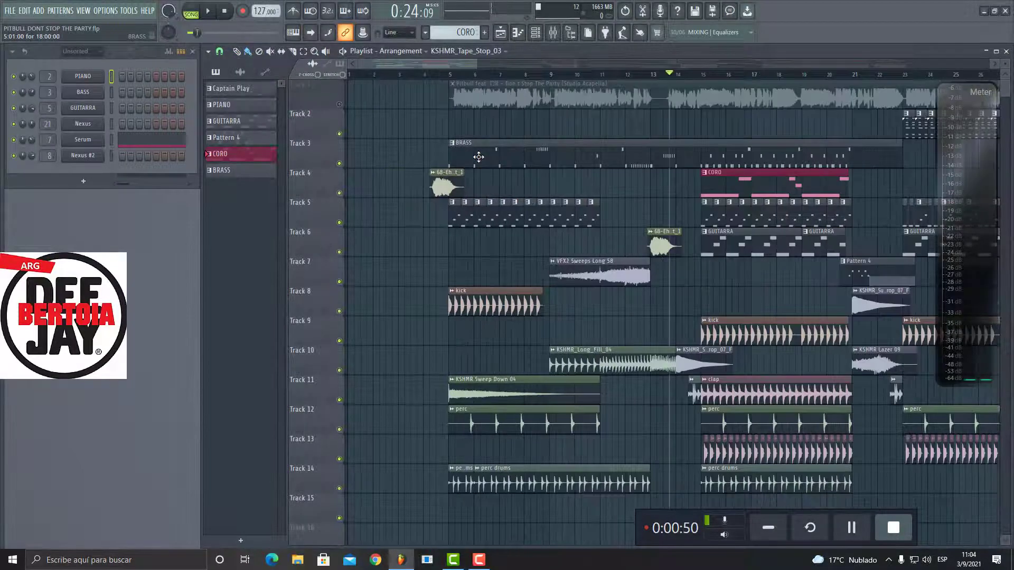
Solo the BRASS part on Track 3 and listen to it in song mode from bar 5 and from bar 14.
{"action": "left_click", "coordinate": [193, 14]}
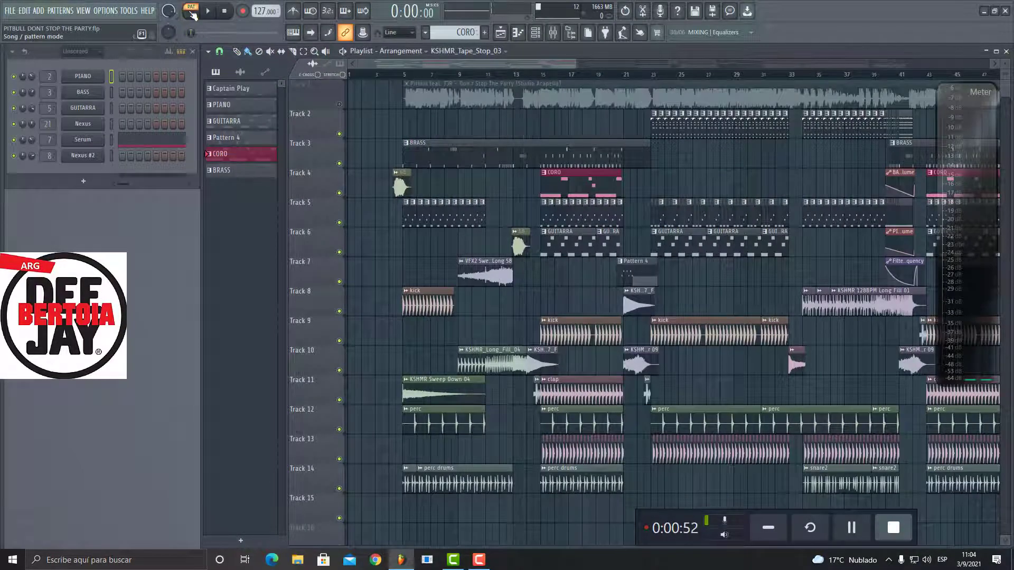
{"action": "scroll", "coordinate": [449, 32], "scroll_direction": "up", "scroll_amount": 4}
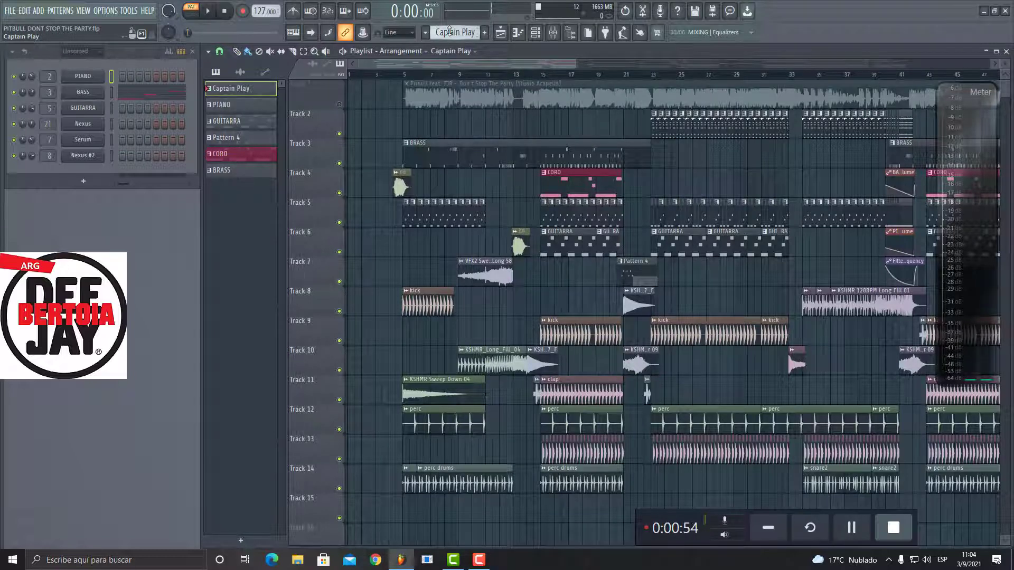
{"action": "left_click", "coordinate": [403, 74]}
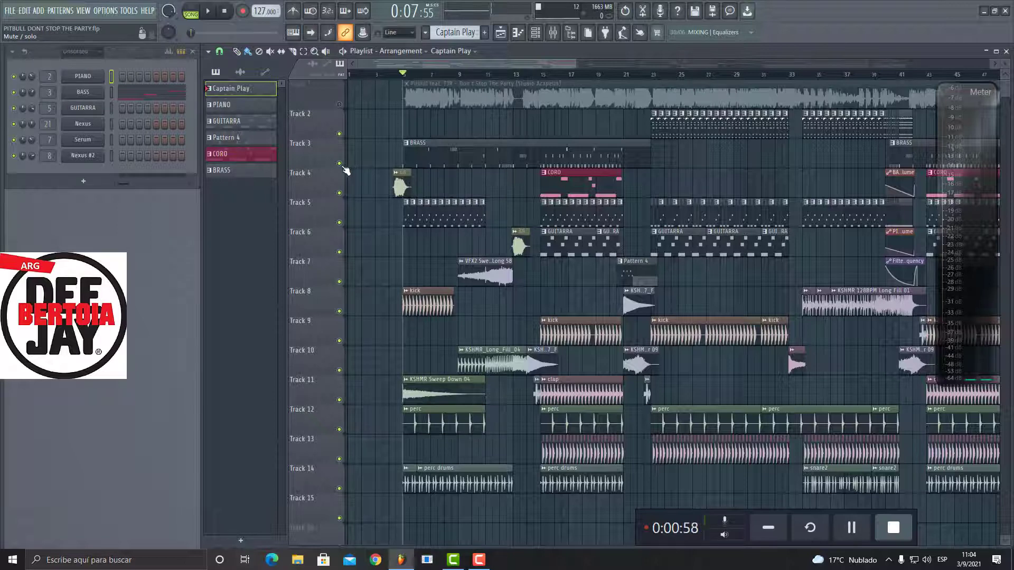
{"action": "key", "text": "space"}
{"action": "right_click", "coordinate": [341, 165]}
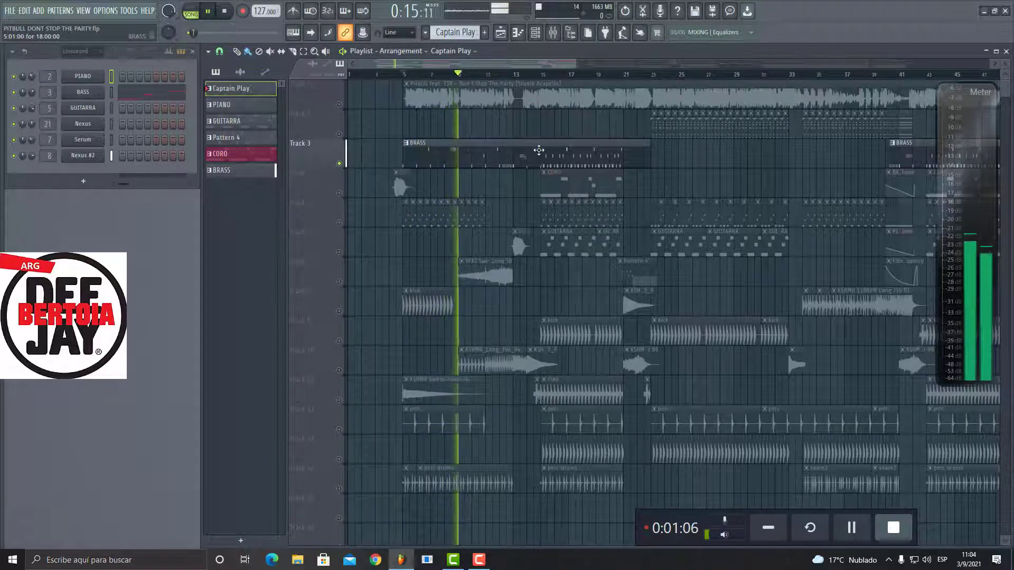
{"action": "left_click", "coordinate": [526, 75]}
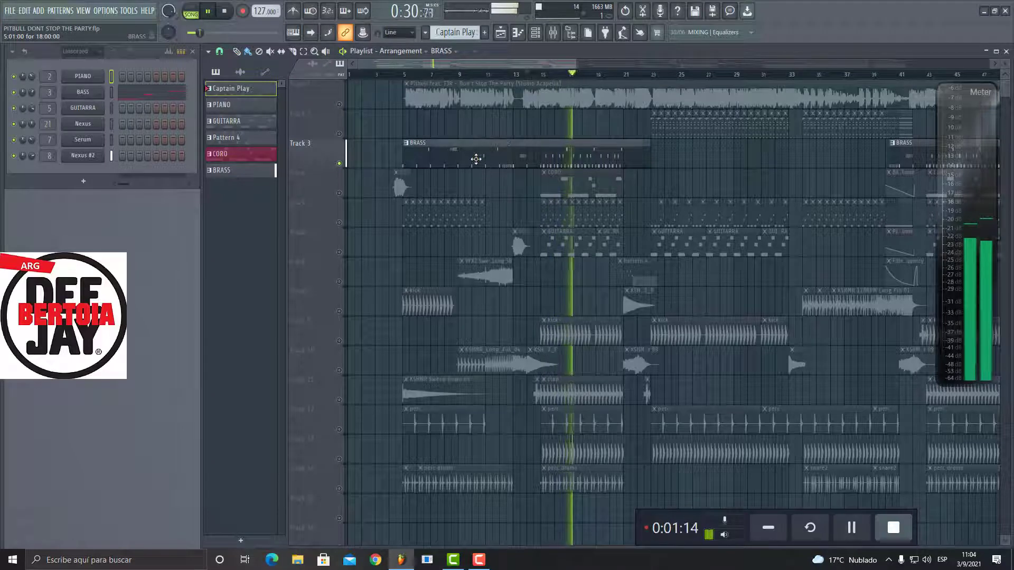
Select the BRASS clip's pattern, stop playback, and show the mixer over the middle of the playlist.
{"action": "left_click", "coordinate": [476, 159]}
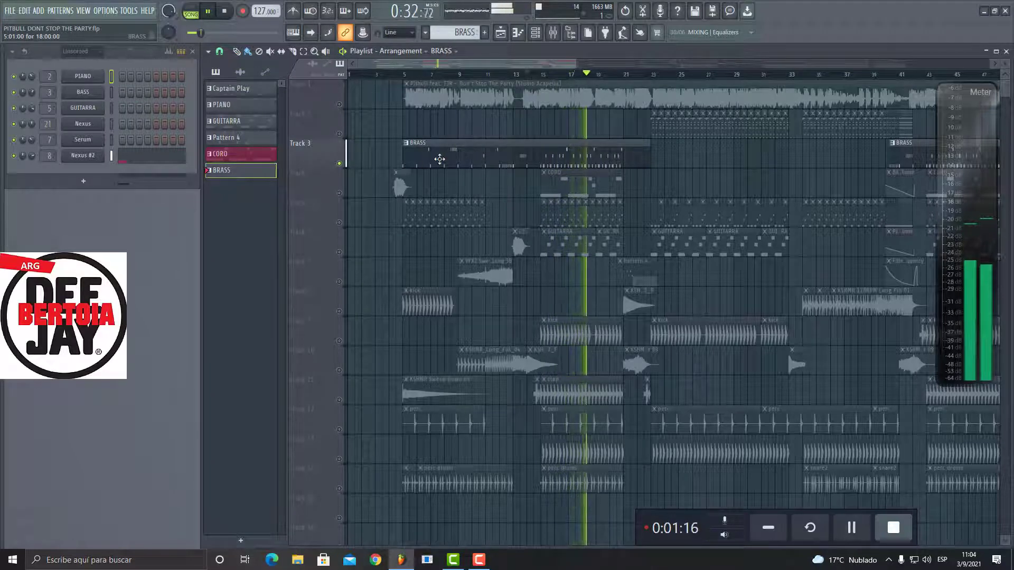
{"action": "key", "text": "space"}
{"action": "key", "text": "F9"}
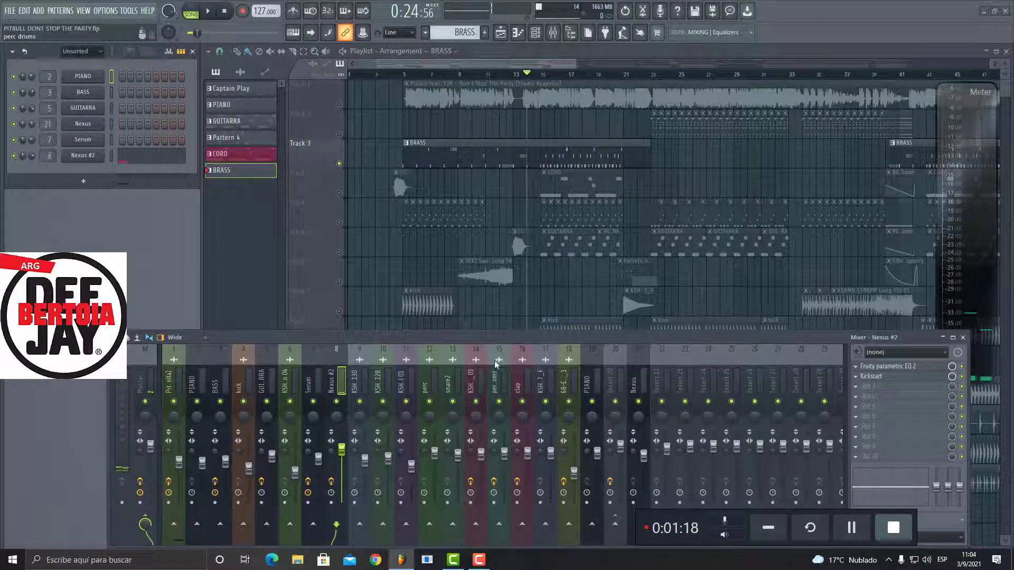
{"action": "left_click_drag", "start_coordinate": [534, 343], "coordinate": [519, 268]}
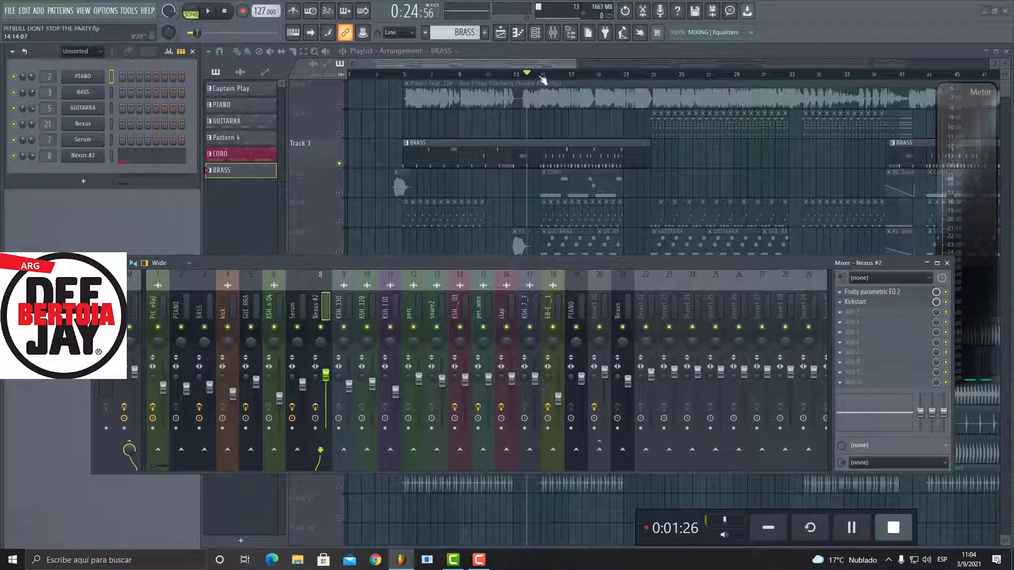
Play the soloed brass from about bar 14 and toggle the Kickstart effect on the Nexus #2 mixer track for comparison.
{"action": "key", "text": "space"}
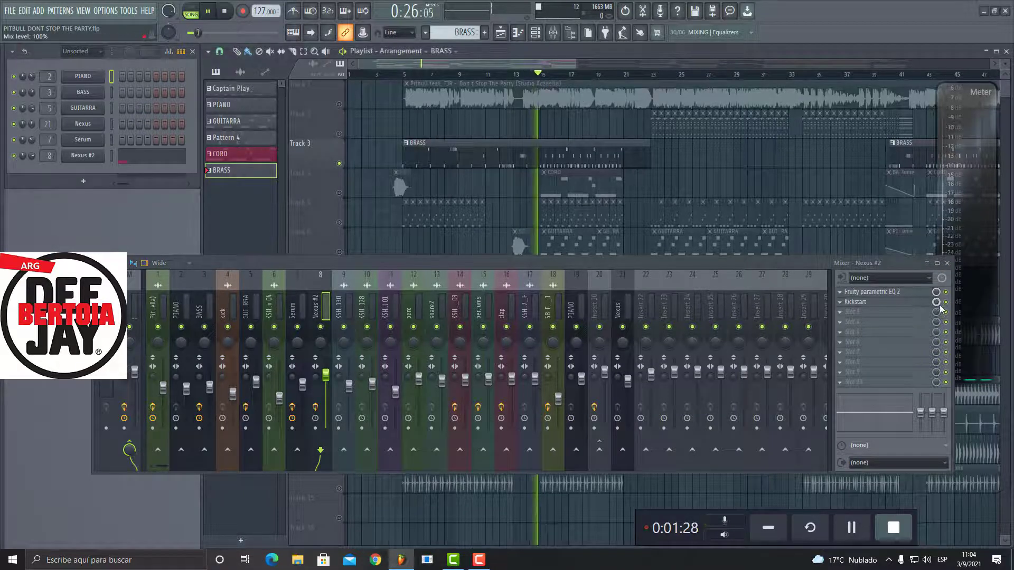
{"action": "left_click", "coordinate": [946, 303]}
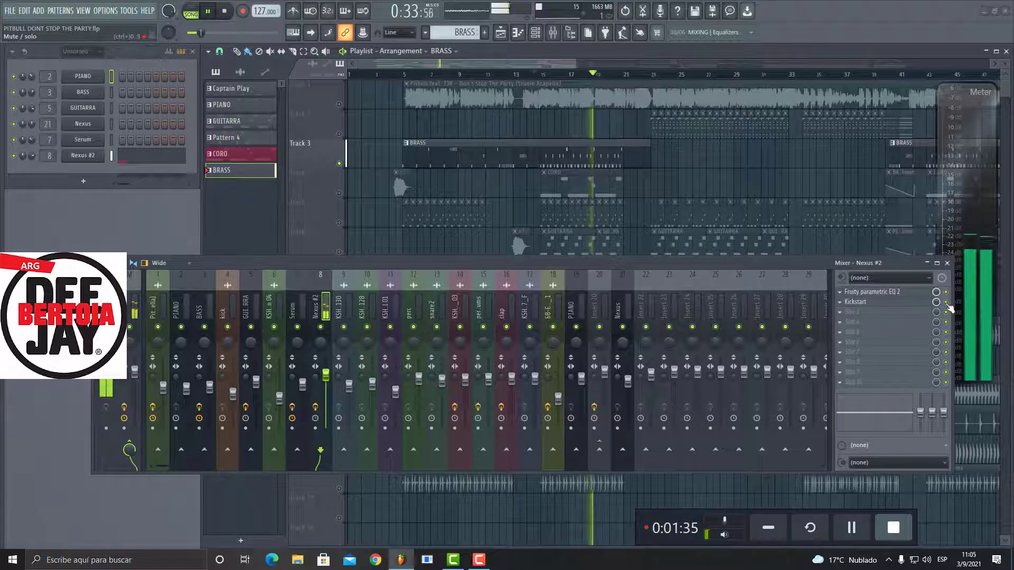
{"action": "key", "text": "space"}
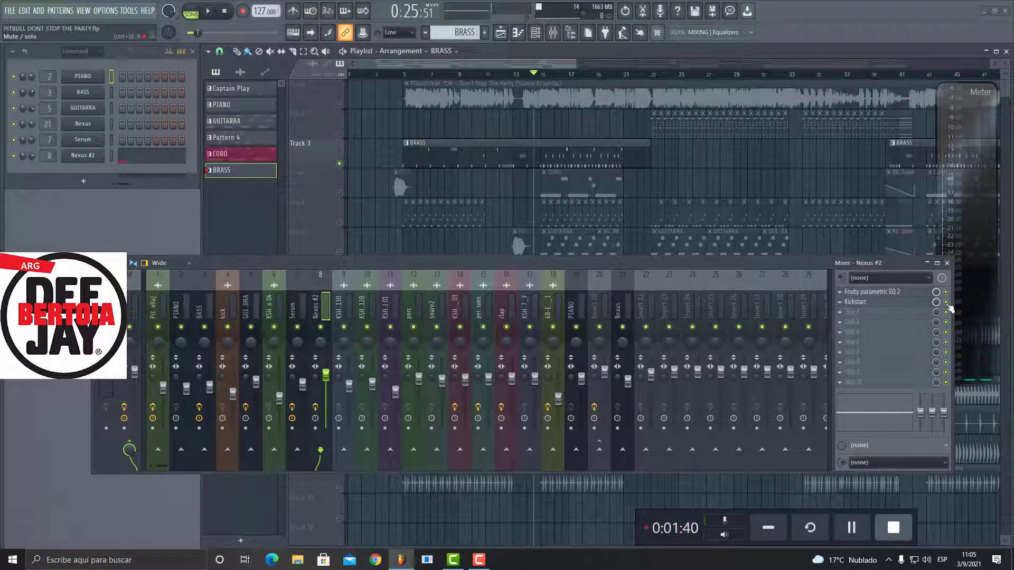
Collapse the mixer, enlarge it to full screen, and restore it to a floating window over the playlist.
{"action": "left_click", "coordinate": [927, 263]}
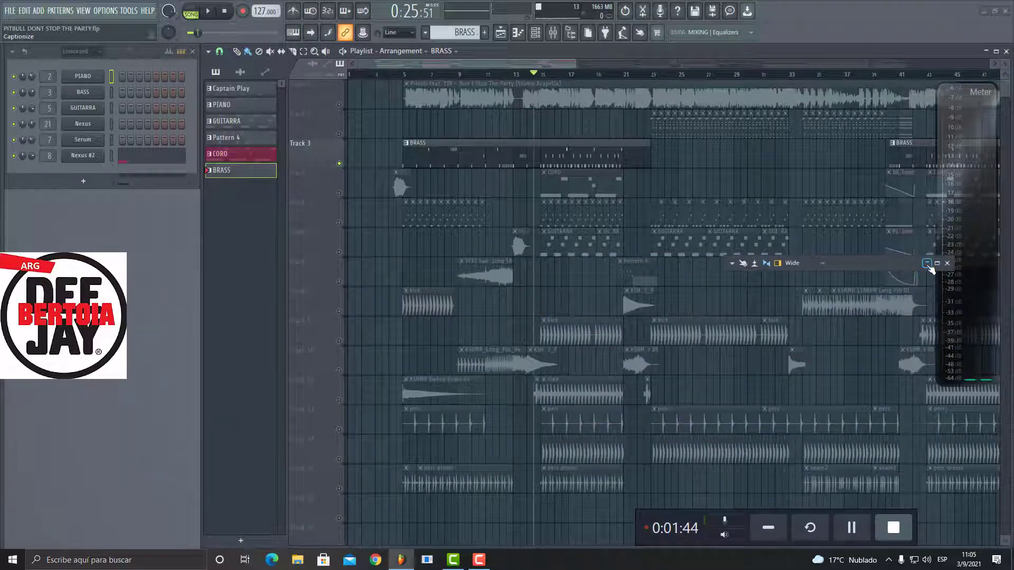
{"action": "left_click", "coordinate": [931, 266]}
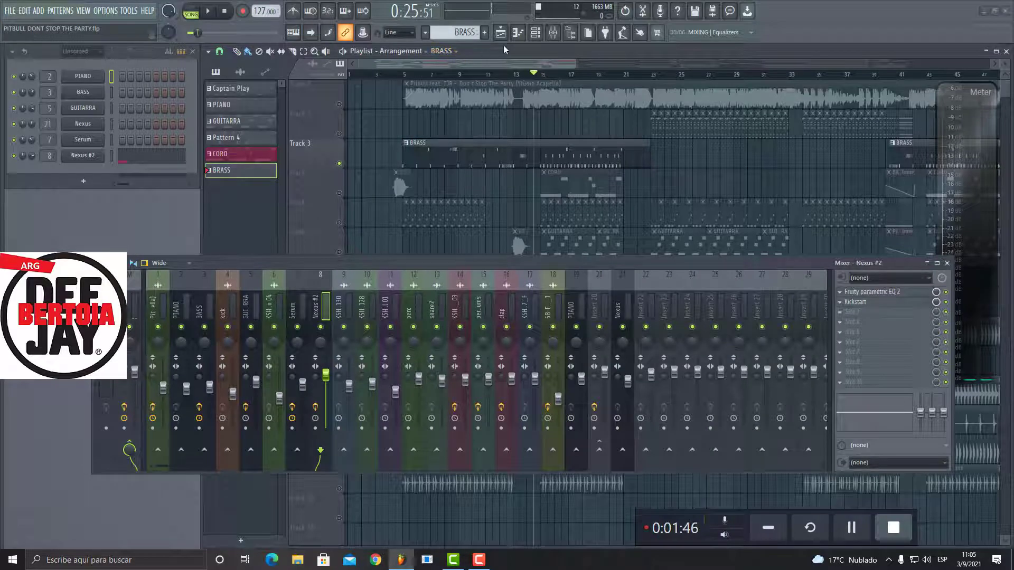
{"action": "left_click", "coordinate": [931, 264]}
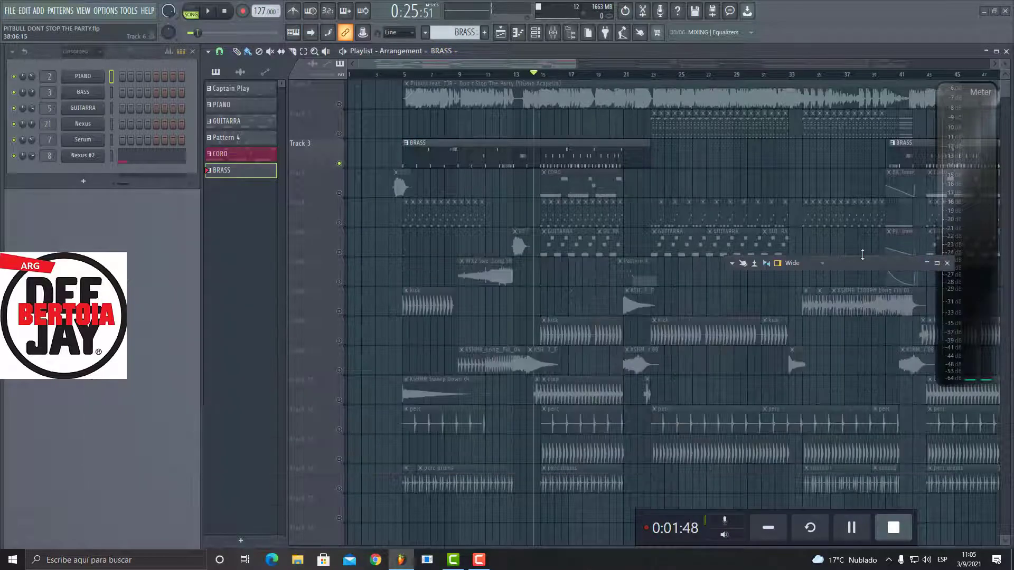
{"action": "double_click", "coordinate": [886, 263]}
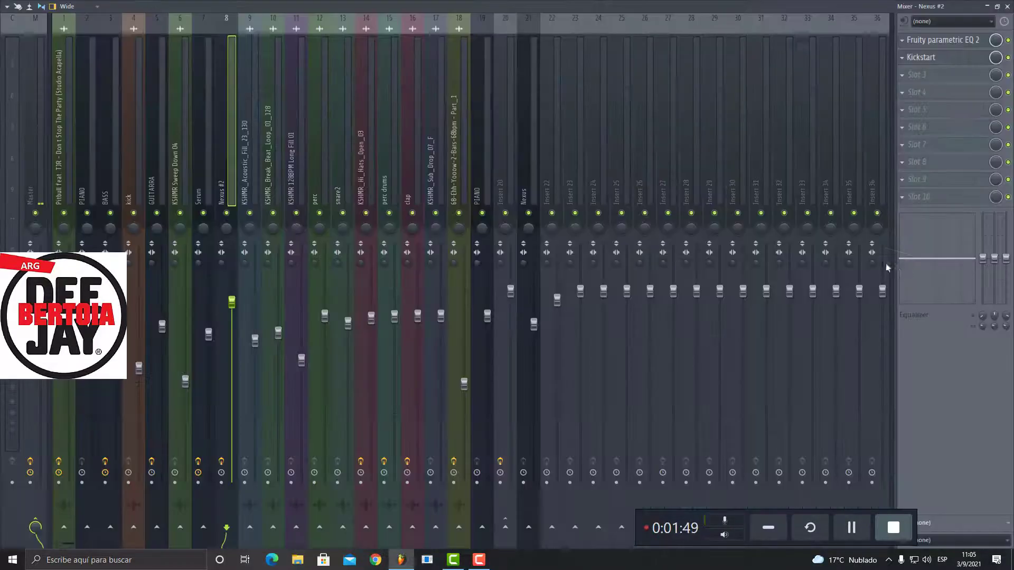
{"action": "left_click", "coordinate": [998, 7]}
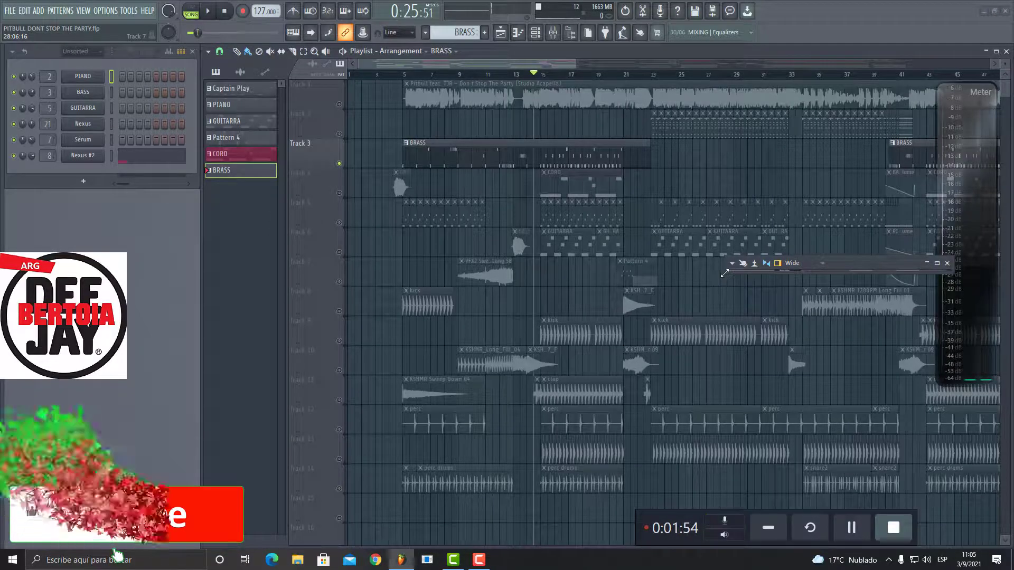
{"action": "double_click", "coordinate": [766, 263]}
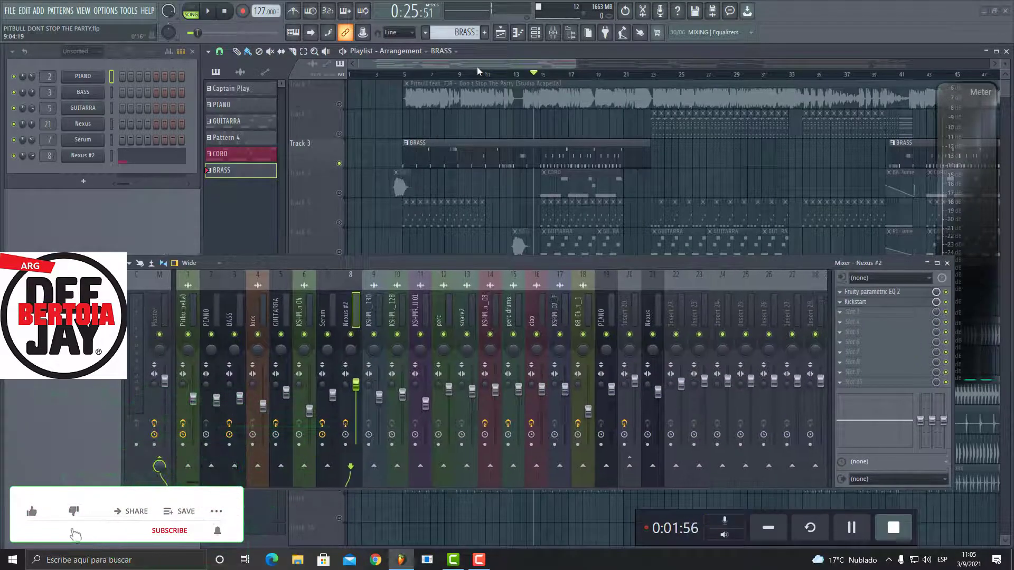
Solo Track 2, play it from bar 23, and open the PIANO channel's Latin Urban Workstation instrument.
{"action": "left_click", "coordinate": [653, 76]}
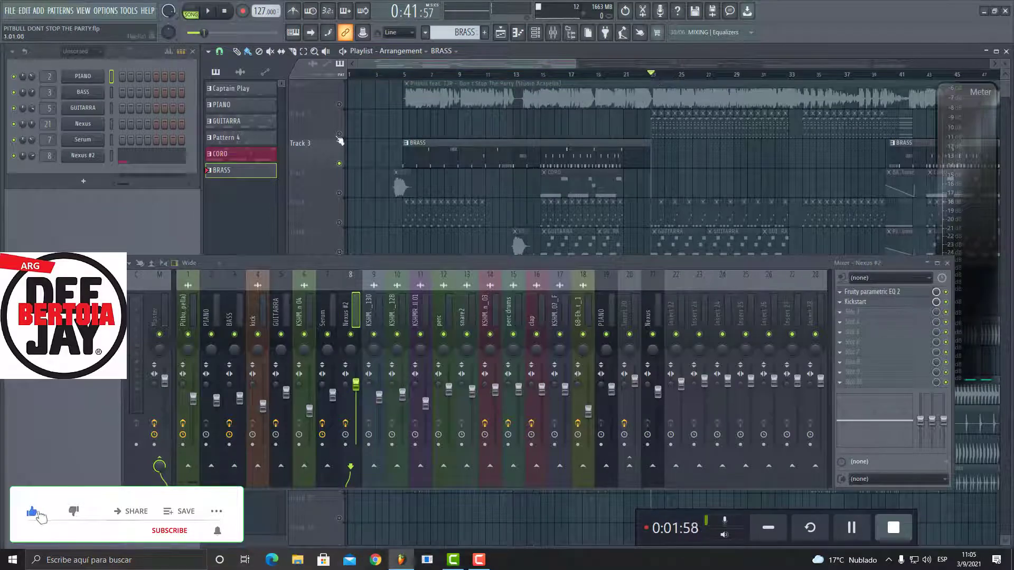
{"action": "key", "text": "space"}
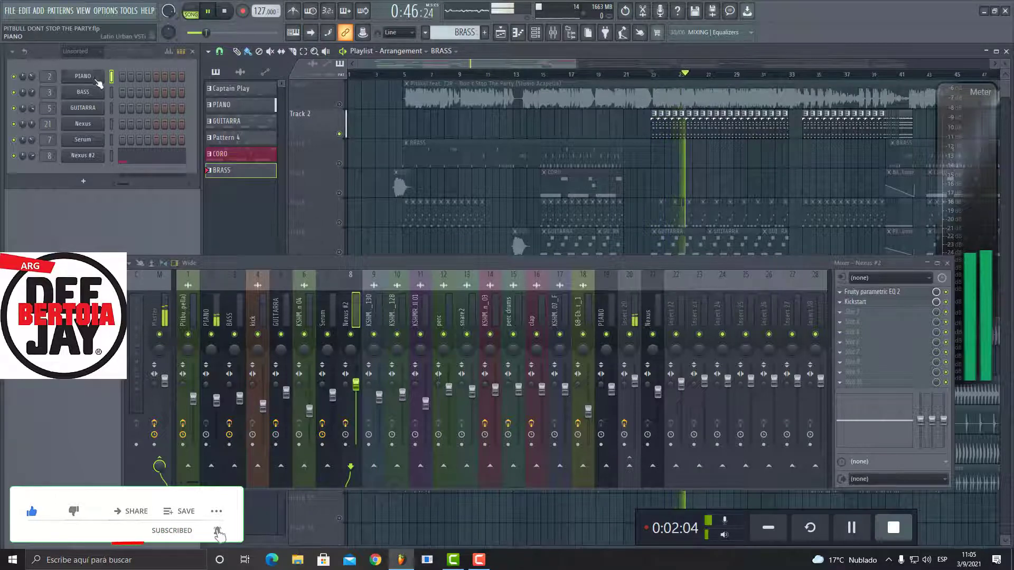
{"action": "left_click", "coordinate": [277, 228]}
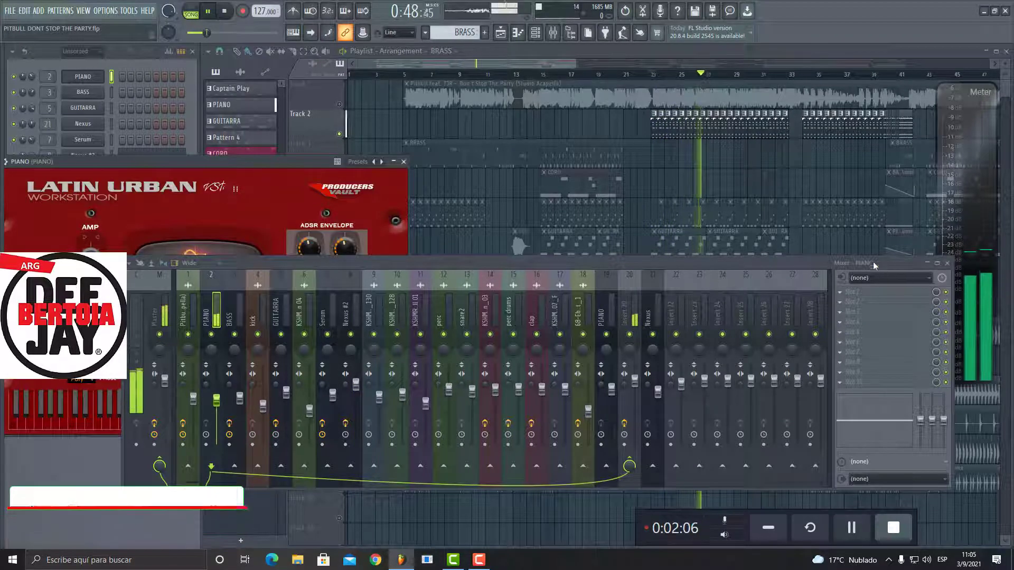
Move the mixer down to uncover the PIANO instrument, close the mixer, and stop playback.
{"action": "left_click_drag", "start_coordinate": [771, 262], "coordinate": [791, 405]}
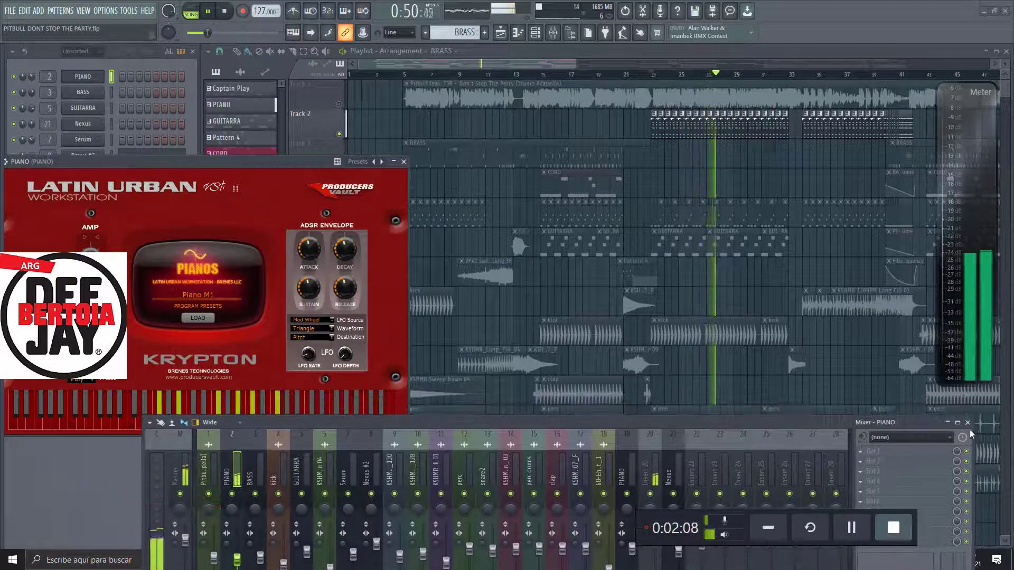
{"action": "key", "text": "F9"}
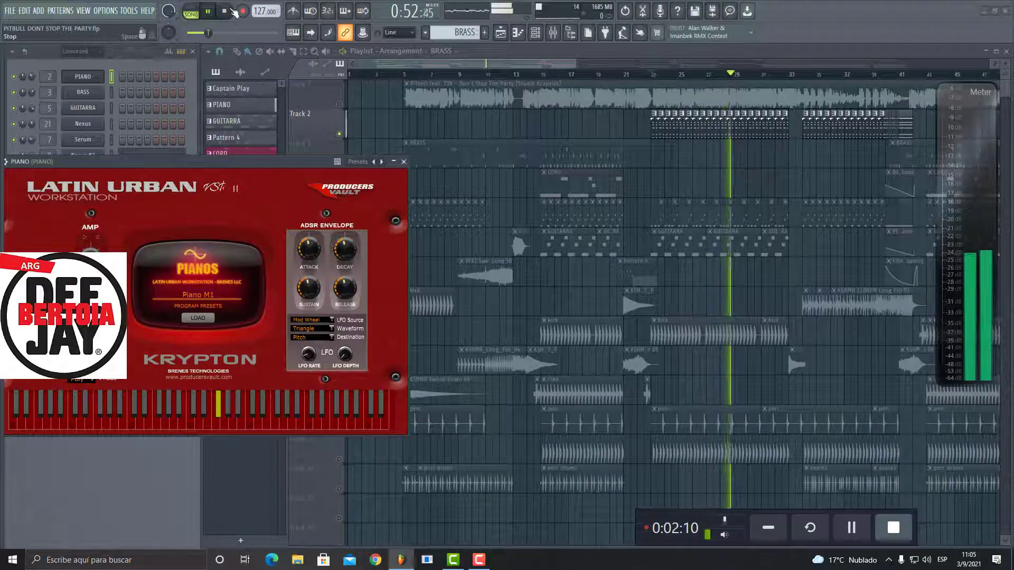
{"action": "key", "text": "space"}
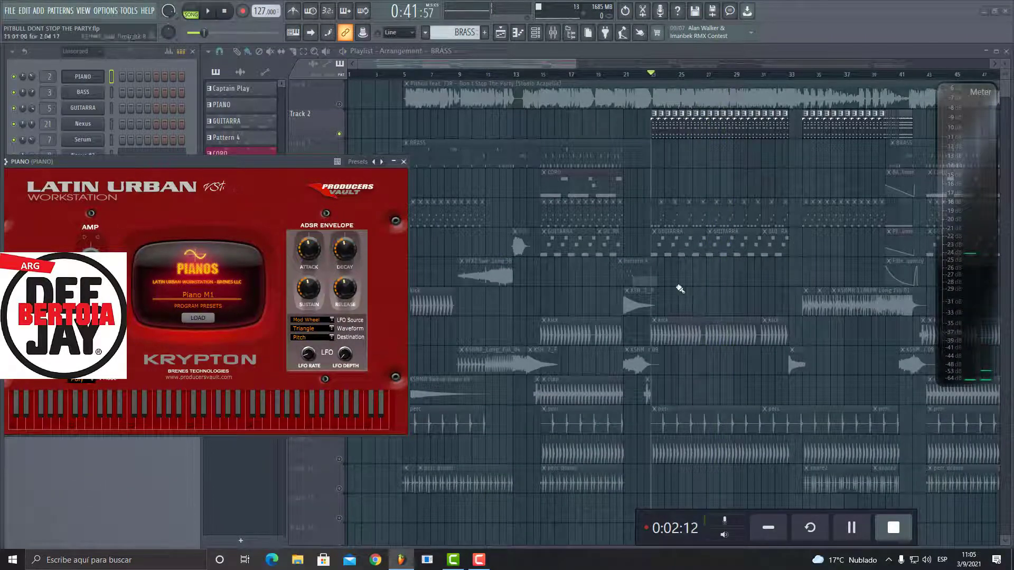
Listen to the soloed piano on Track 2 in the second half of the song, around bars 51, 62 and 68.
{"action": "left_click_drag", "start_coordinate": [550, 68], "coordinate": [688, 83]}
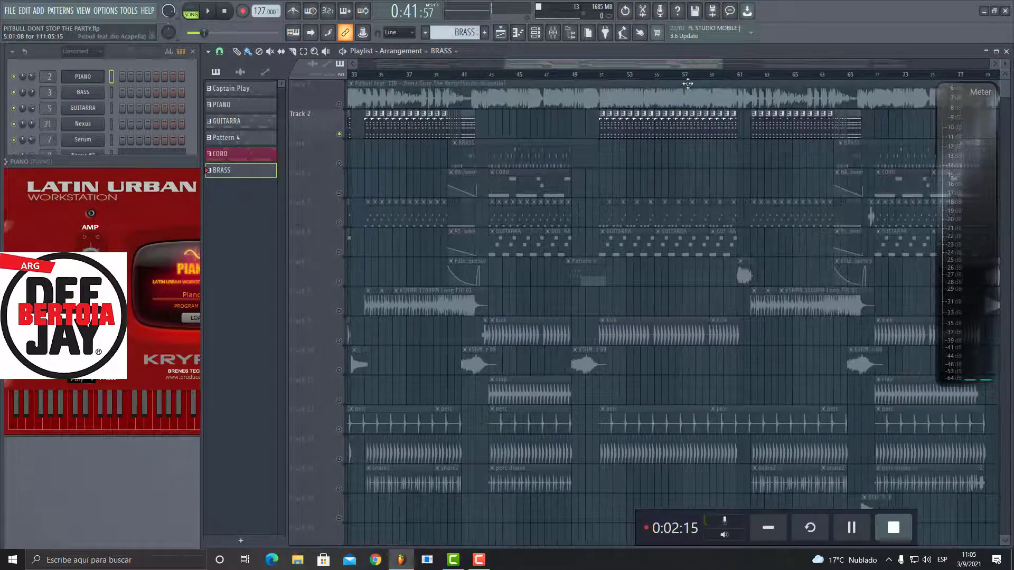
{"action": "left_click", "coordinate": [599, 75]}
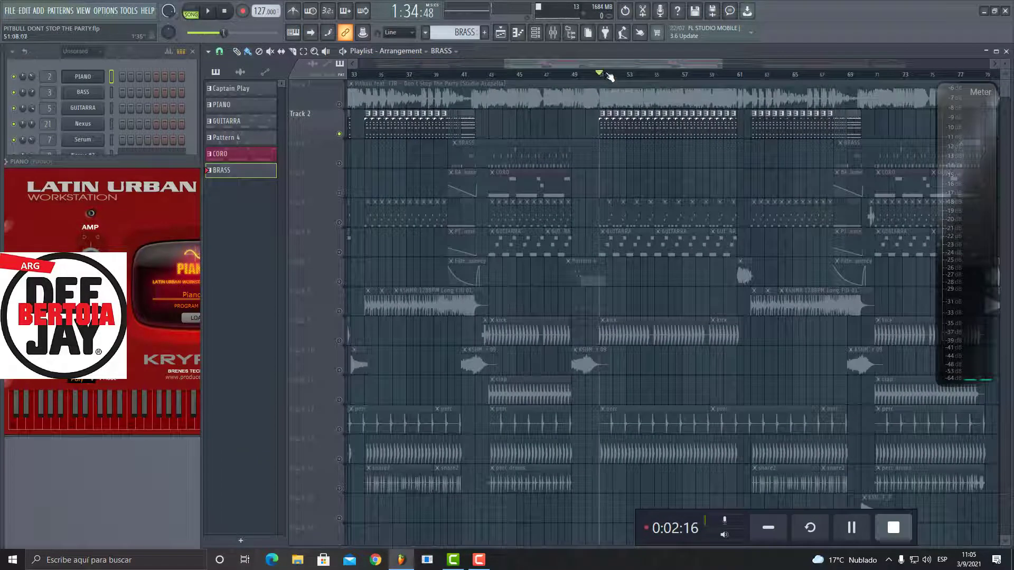
{"action": "left_click", "coordinate": [756, 77]}
{"action": "left_click", "coordinate": [830, 77]}
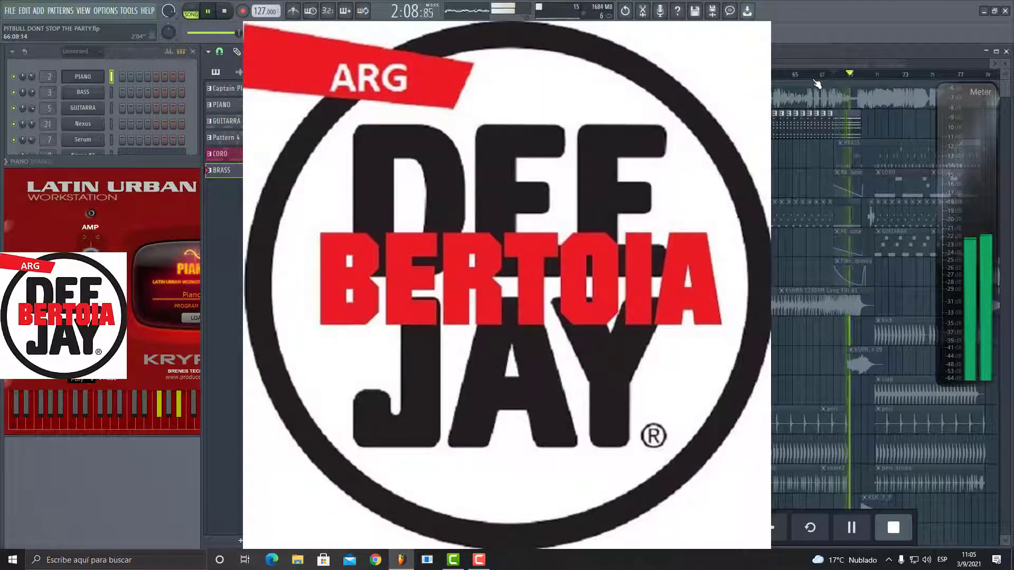
{"action": "key", "text": "space"}
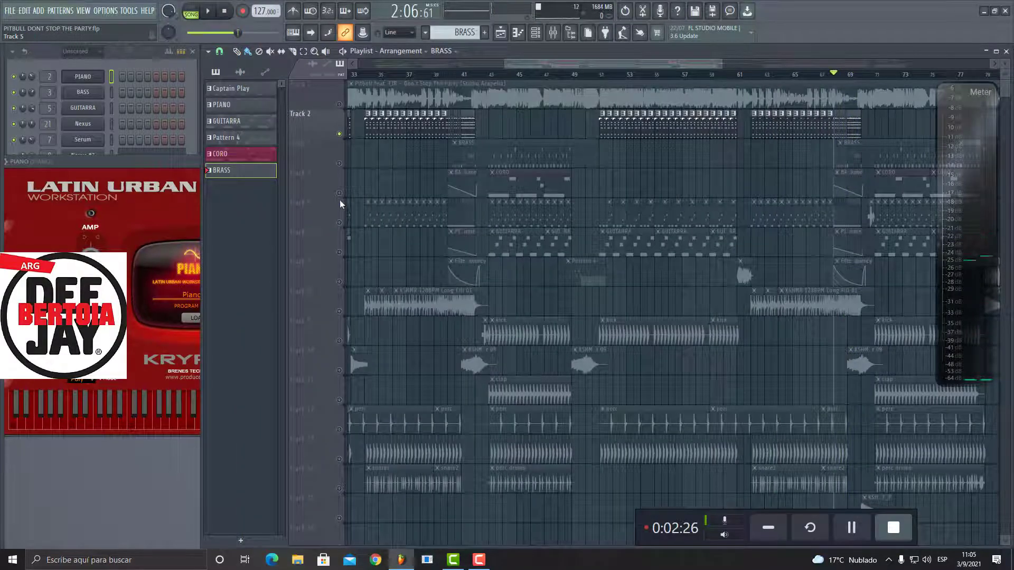
Unmute Tracks 4, 6 and 7 alongside the piano and play the arrangement from bar 68.
{"action": "left_click", "coordinate": [339, 194]}
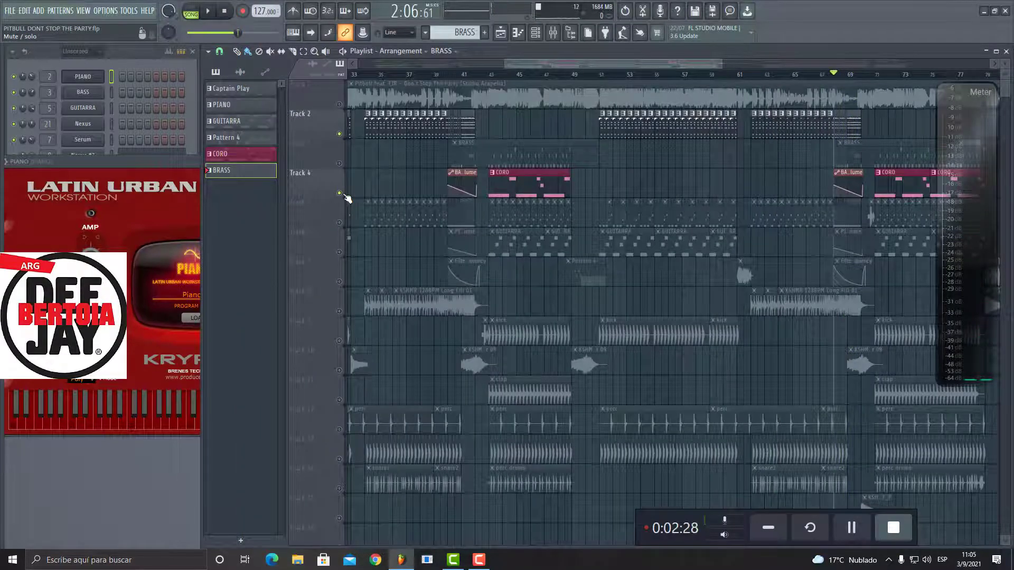
{"action": "left_click", "coordinate": [339, 253]}
{"action": "left_click", "coordinate": [340, 282]}
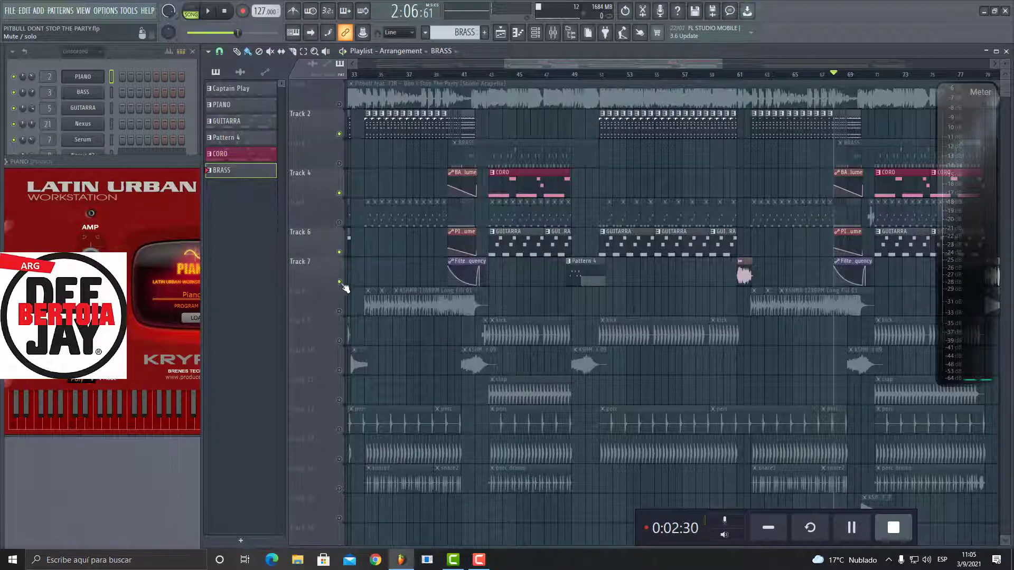
{"action": "key", "text": "space"}
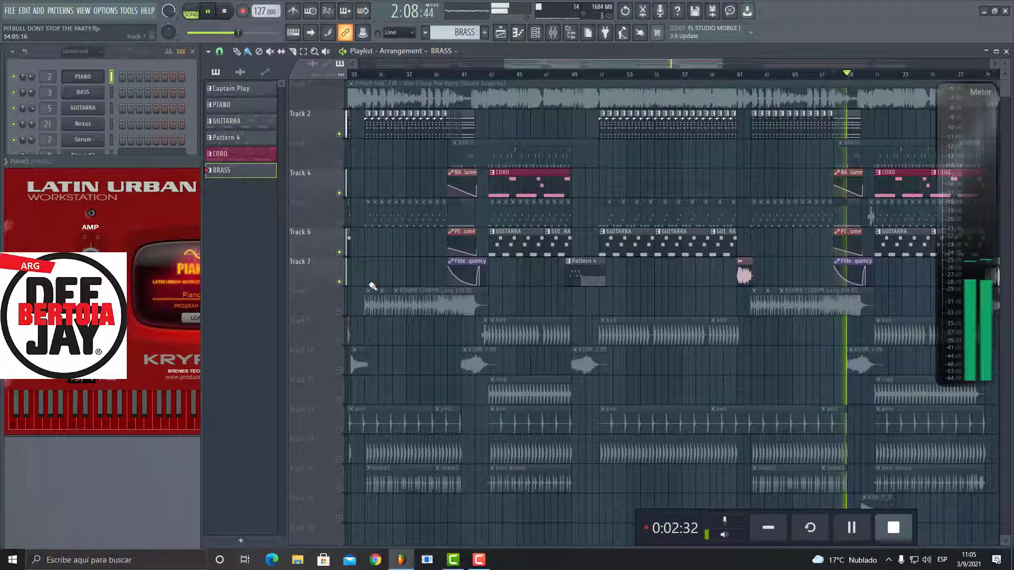
Stop playback, solo the KSHMR long fill on Track 8, and listen to it from bar 34 and again from around bar 38.
{"action": "key", "text": "space"}
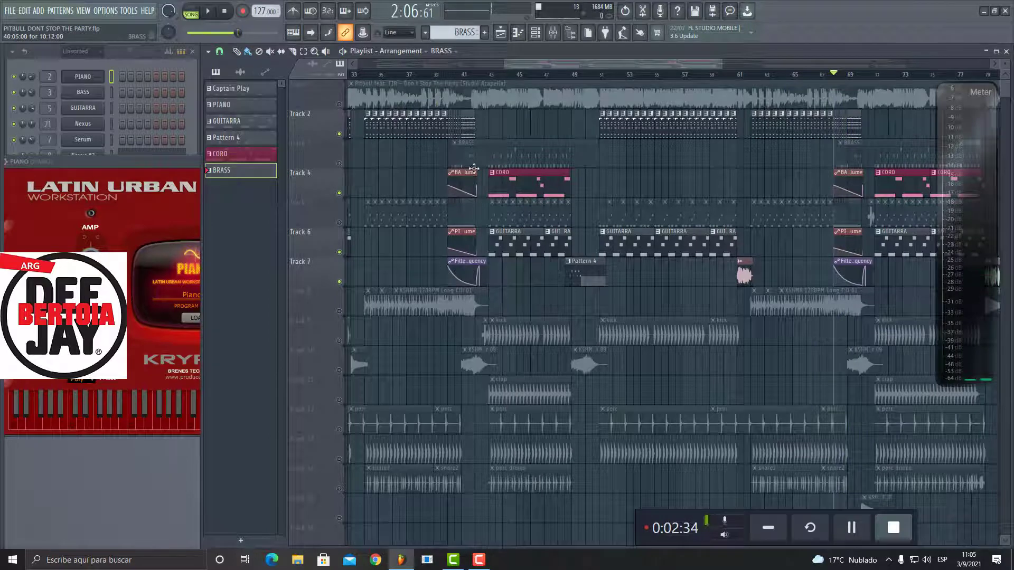
{"action": "right_click", "coordinate": [340, 311]}
{"action": "left_click", "coordinate": [372, 78]}
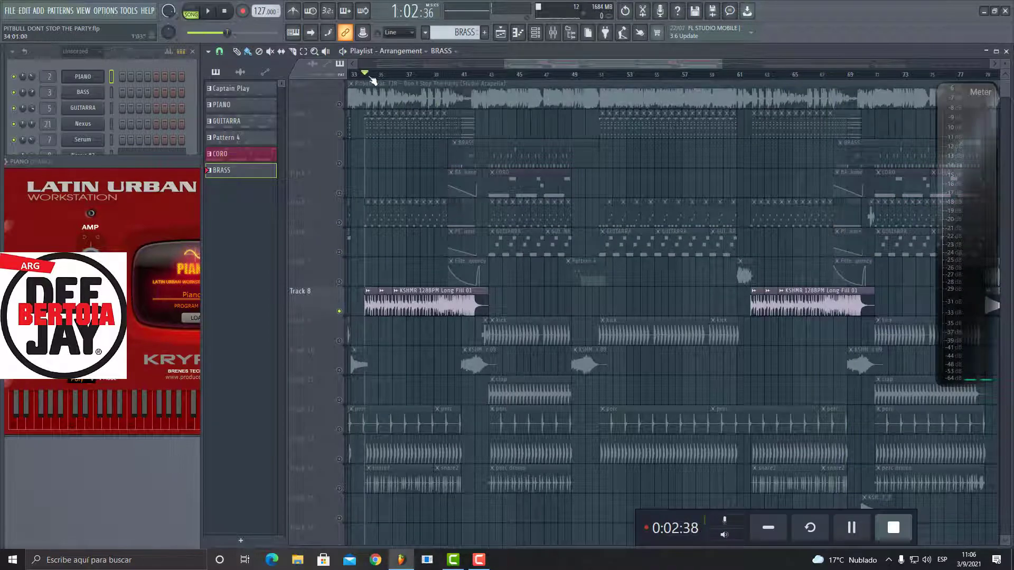
{"action": "key", "text": "space"}
{"action": "key", "text": "space"}
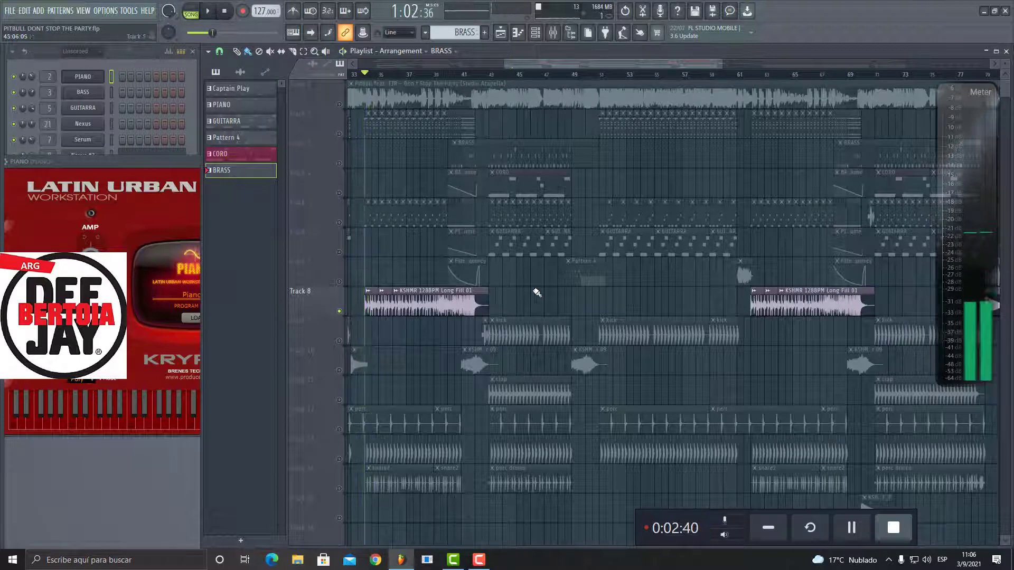
{"action": "key", "text": "space"}
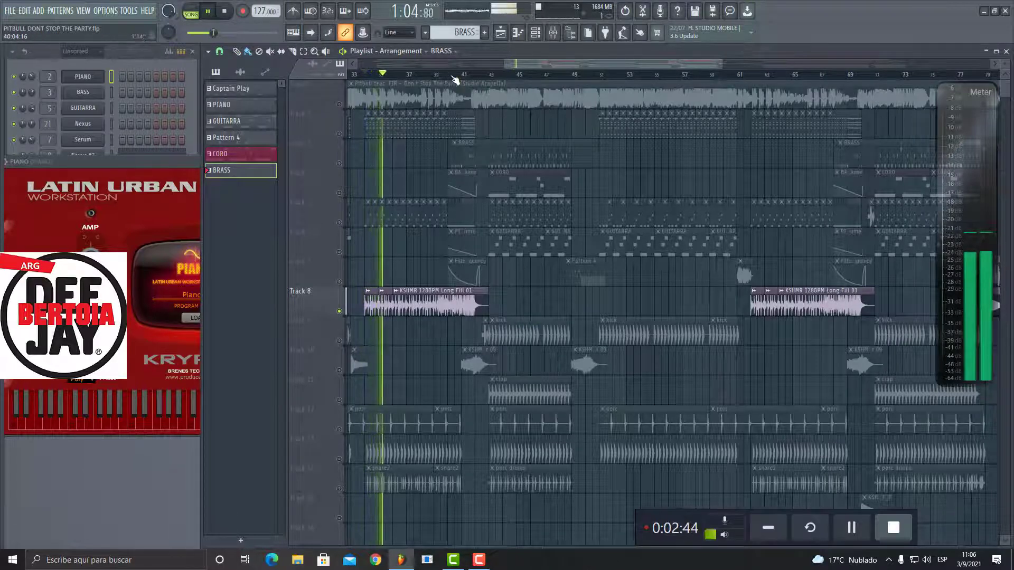
{"action": "left_click", "coordinate": [432, 77]}
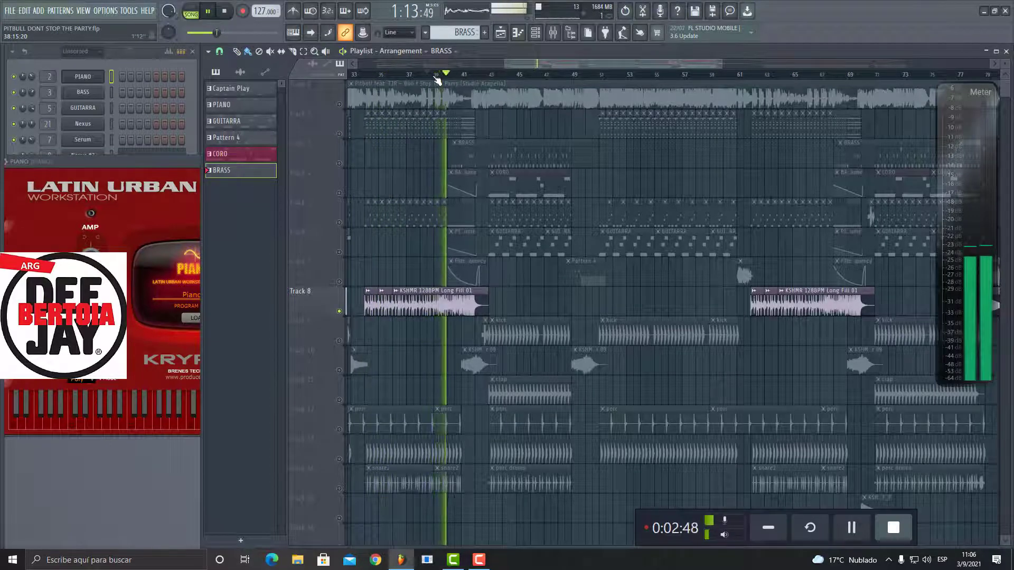
{"action": "key", "text": "space"}
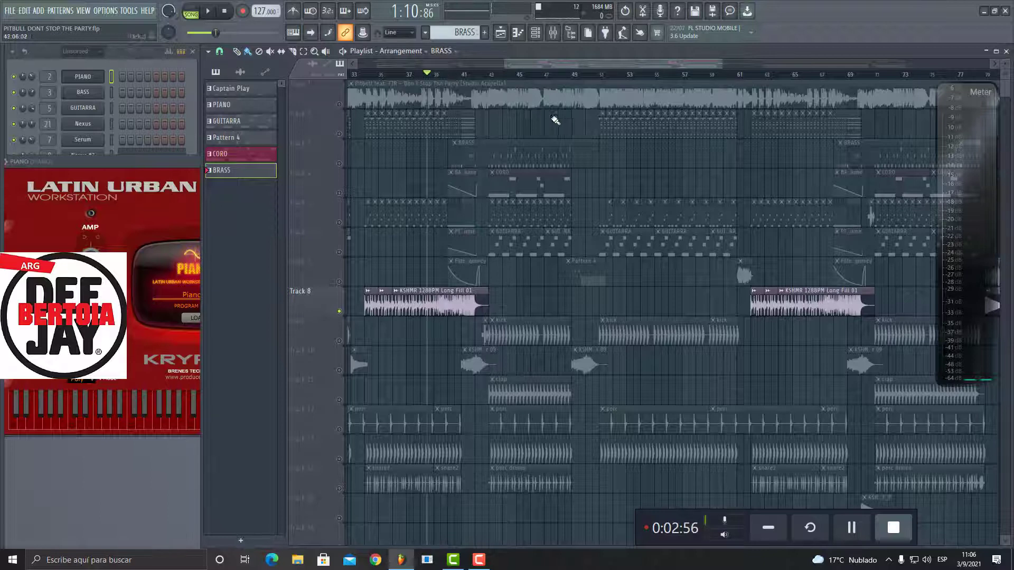
Solo the Captain Play bass clips on Track 5 and listen to them from bar 34.
{"action": "left_click", "coordinate": [333, 226]}
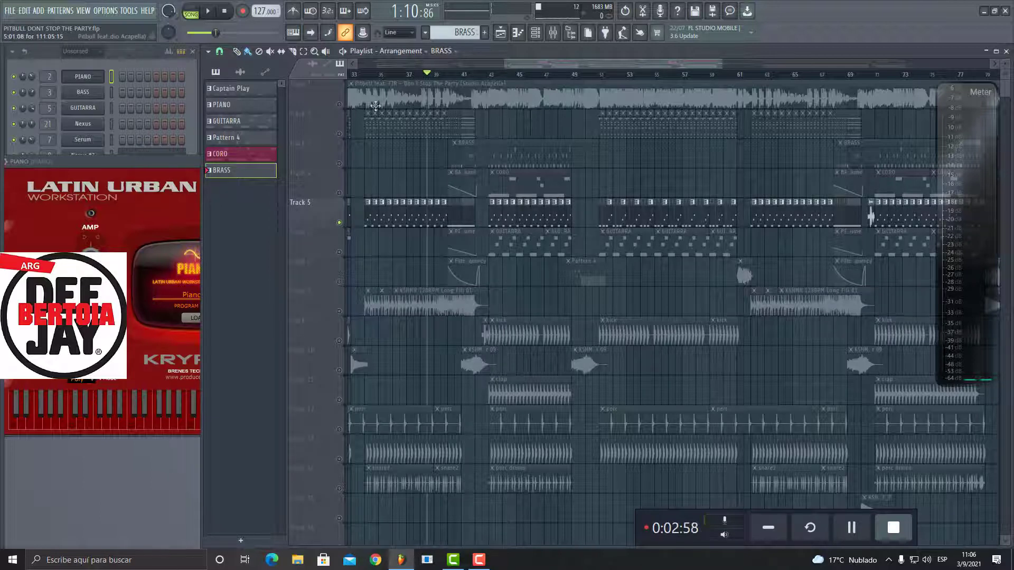
{"action": "left_click", "coordinate": [366, 74]}
{"action": "key", "text": "space"}
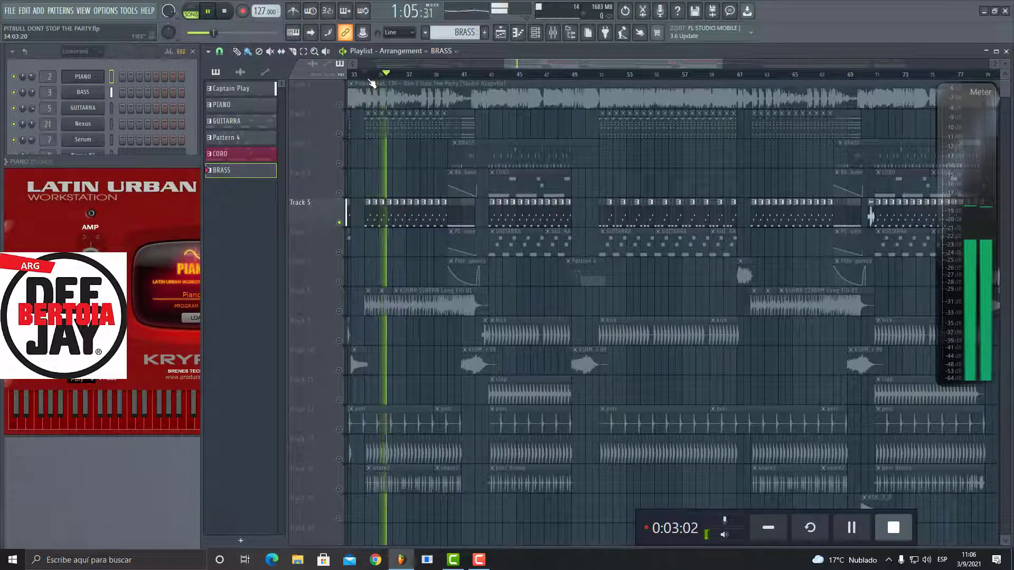
{"action": "key", "text": "space"}
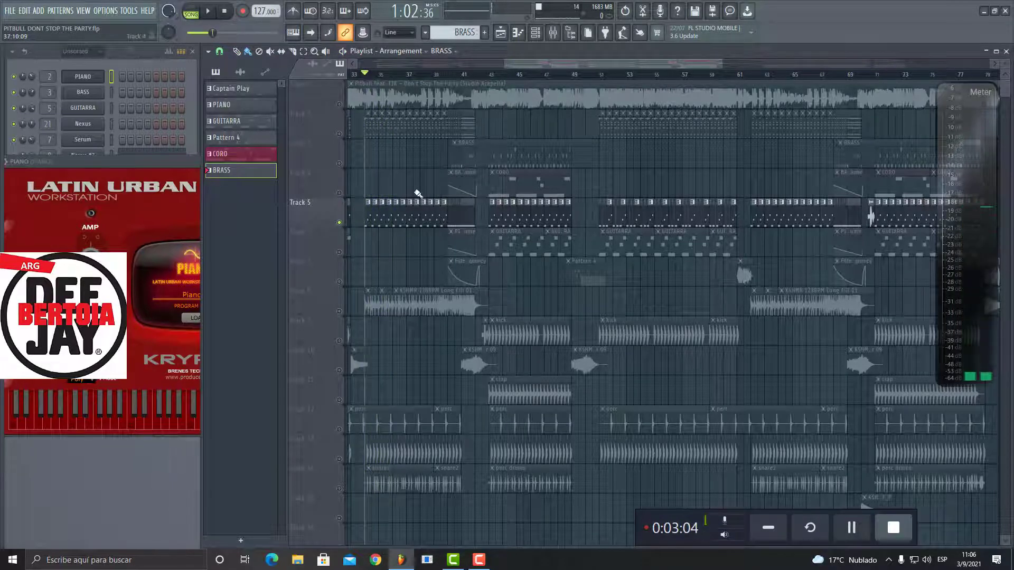
{"action": "key", "text": "space"}
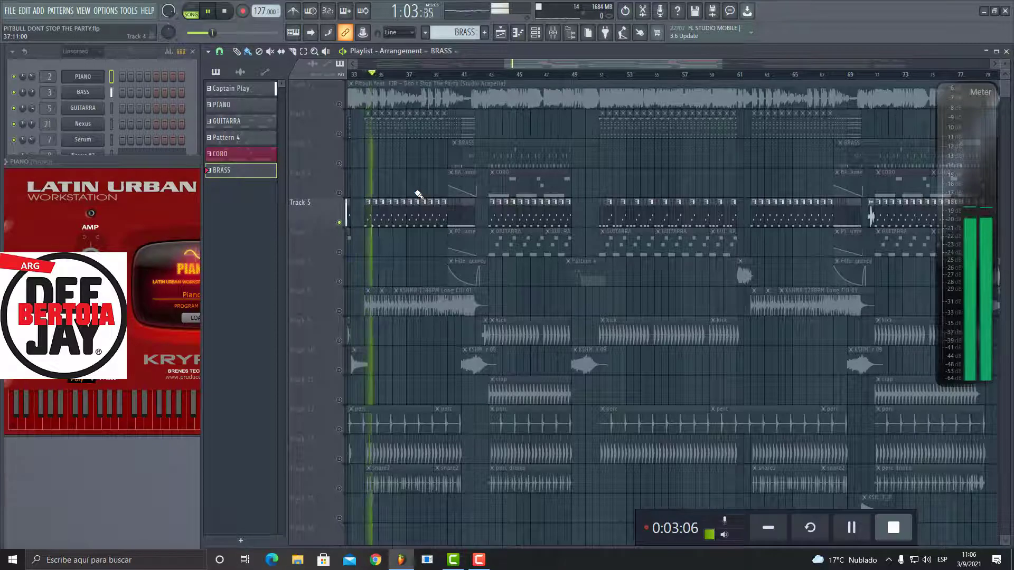
{"action": "scroll", "coordinate": [407, 222], "scroll_direction": "up", "scroll_amount": 3}
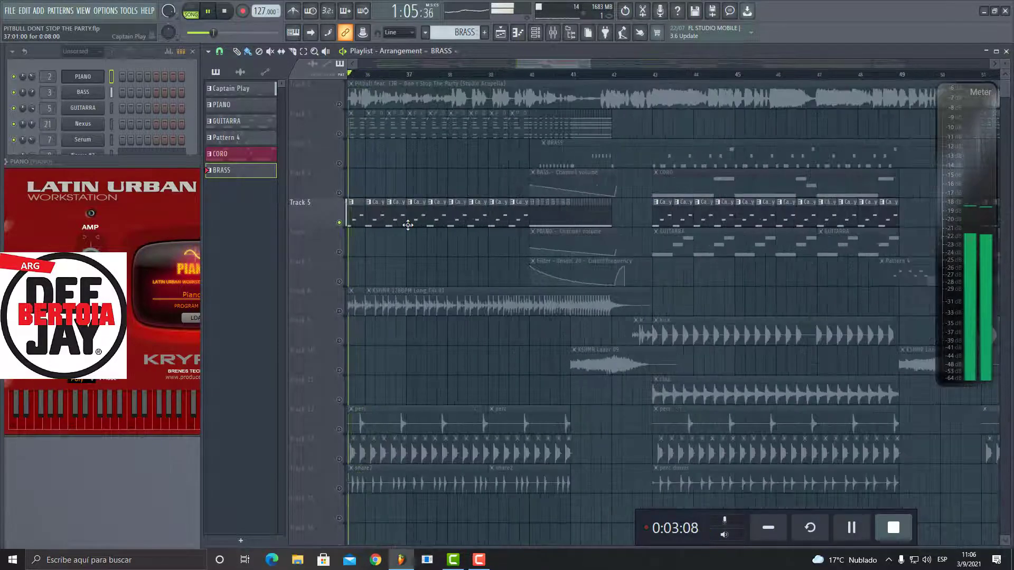
{"action": "key", "text": "space"}
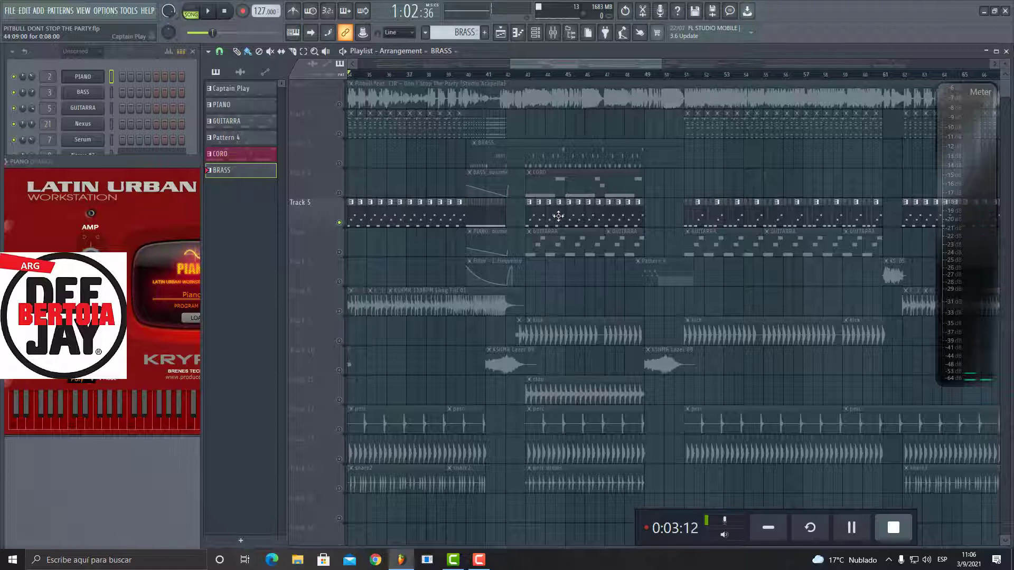
Select the Captain Play pattern, open the BASS channel's Captain Play instrument to show it, and close it.
{"action": "left_click", "coordinate": [383, 214]}
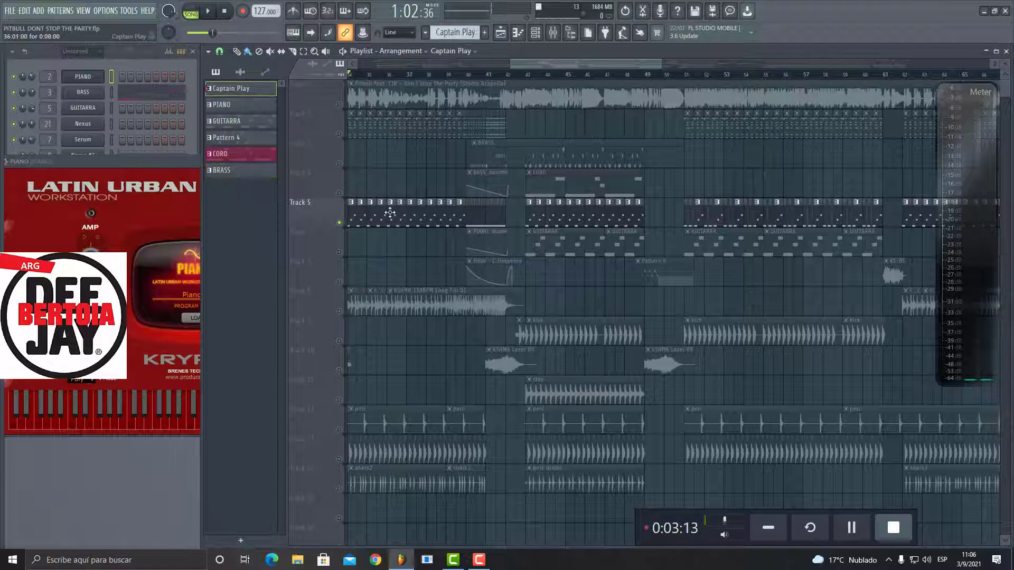
{"action": "left_click", "coordinate": [97, 94]}
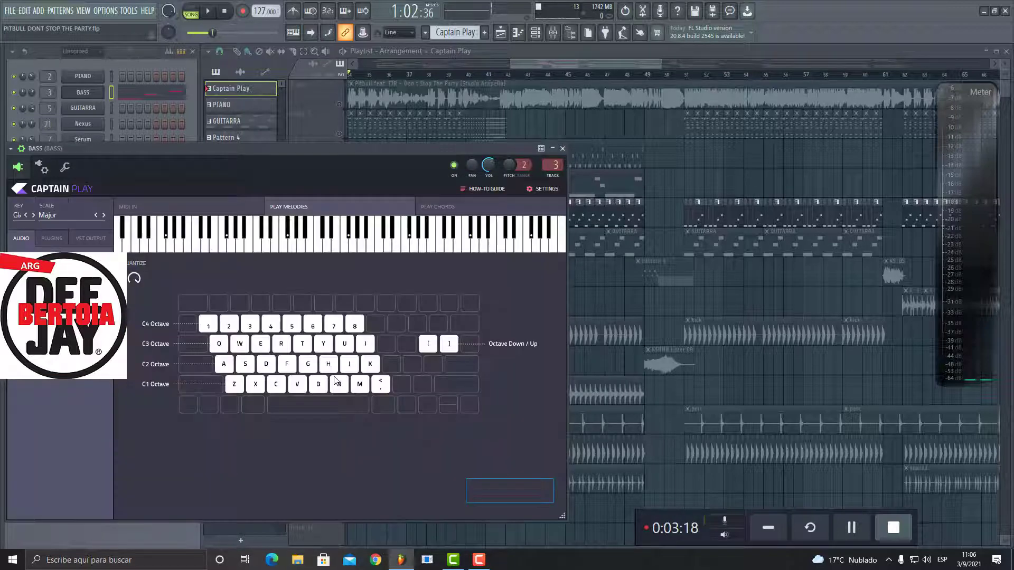
{"action": "left_click", "coordinate": [563, 149]}
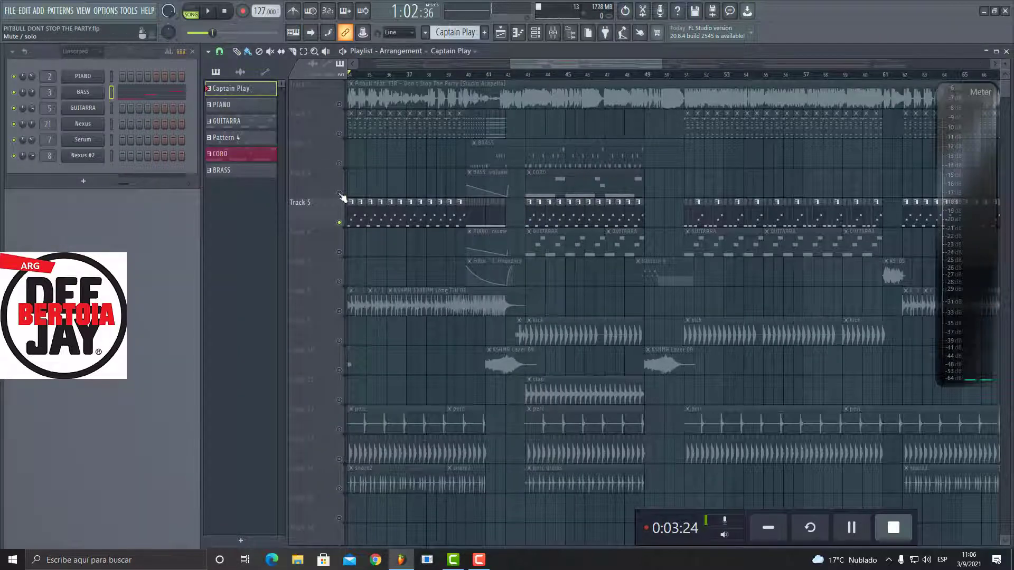
Play the soloed CORO clip on Track 4 from just before bar 43 and show its Serum instrument.
{"action": "left_click", "coordinate": [523, 78]}
{"action": "key", "text": "space"}
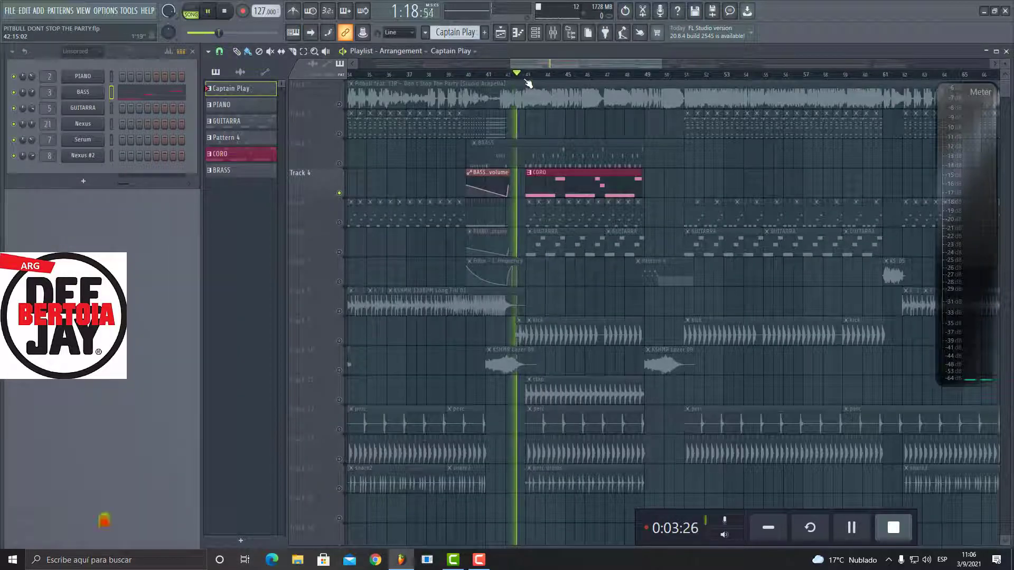
{"action": "left_click", "coordinate": [553, 180]}
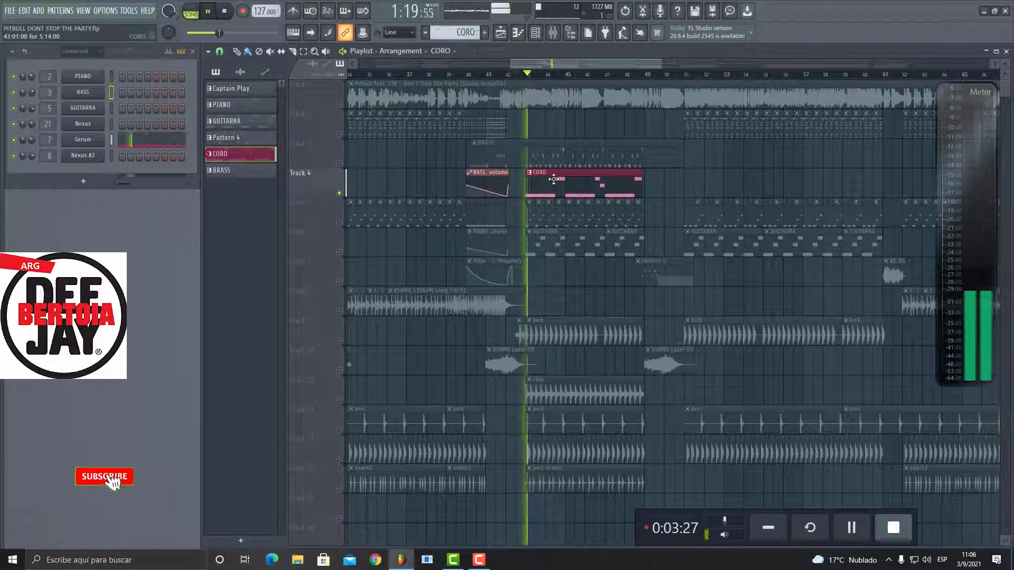
{"action": "left_click", "coordinate": [94, 141]}
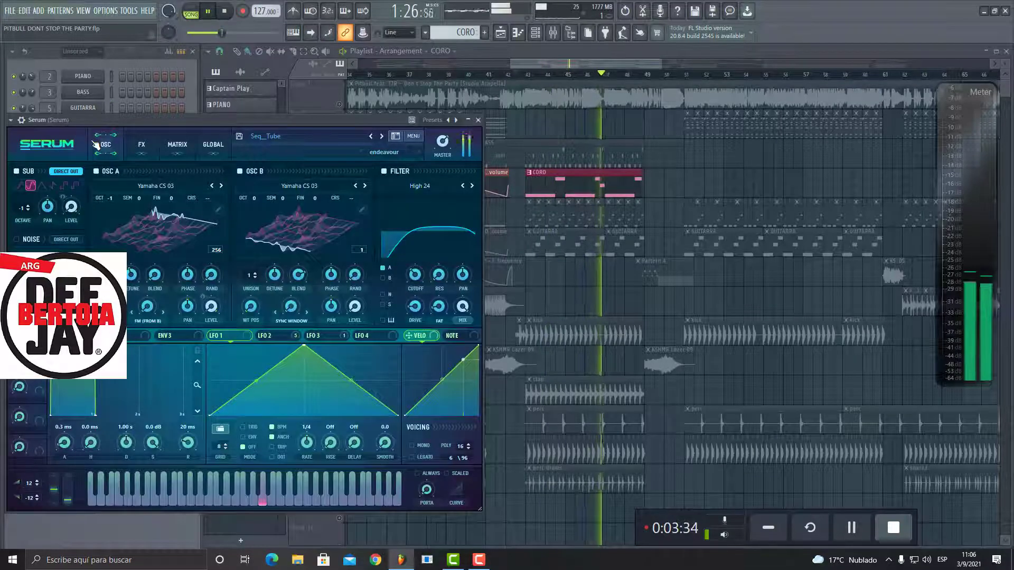
{"action": "left_click", "coordinate": [231, 15]}
{"action": "left_click", "coordinate": [606, 161]}
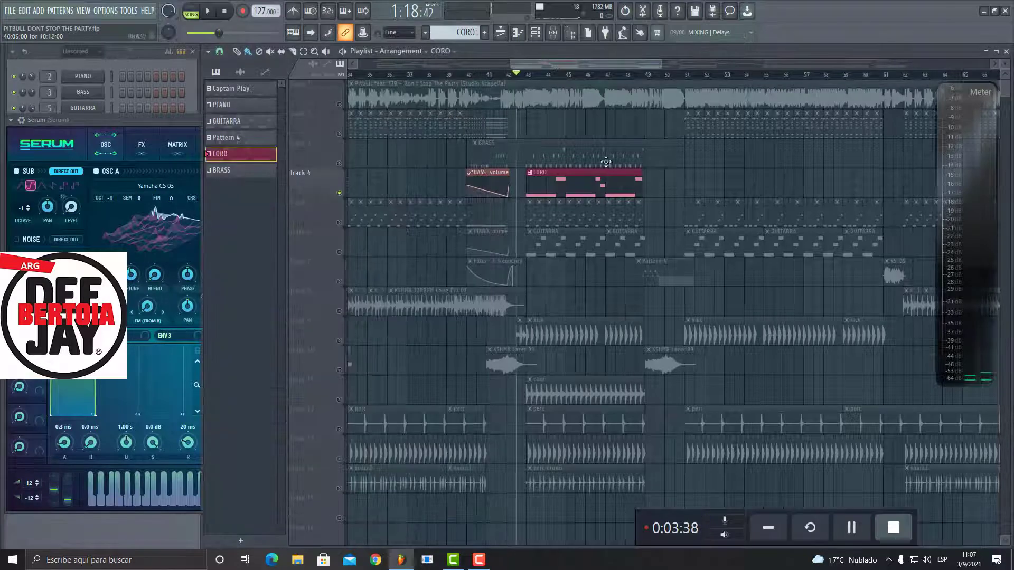
Solo the GUITARRA clips on Track 6 and listen to them from just before bar 43.
{"action": "left_click", "coordinate": [469, 231]}
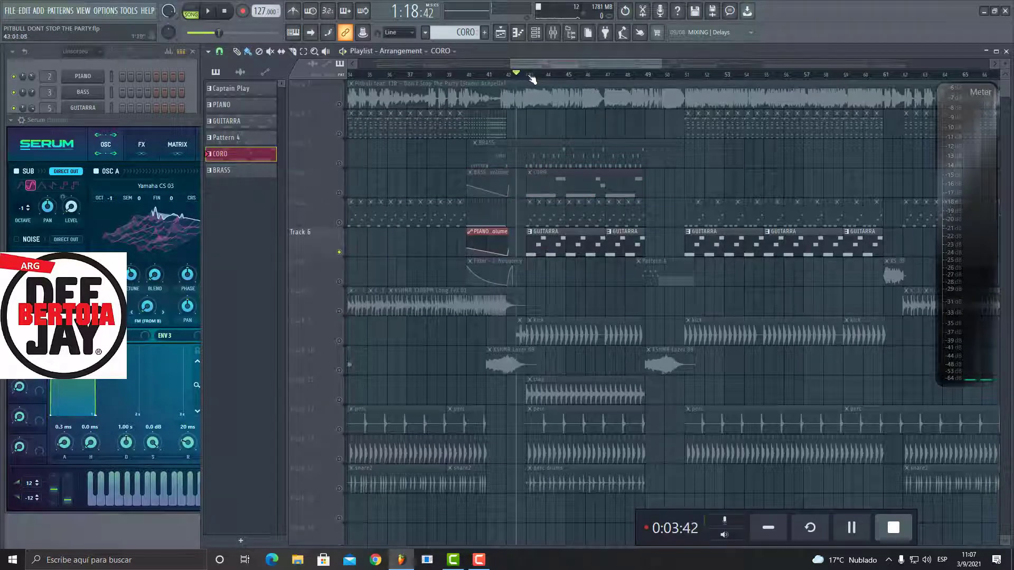
{"action": "key", "text": "space"}
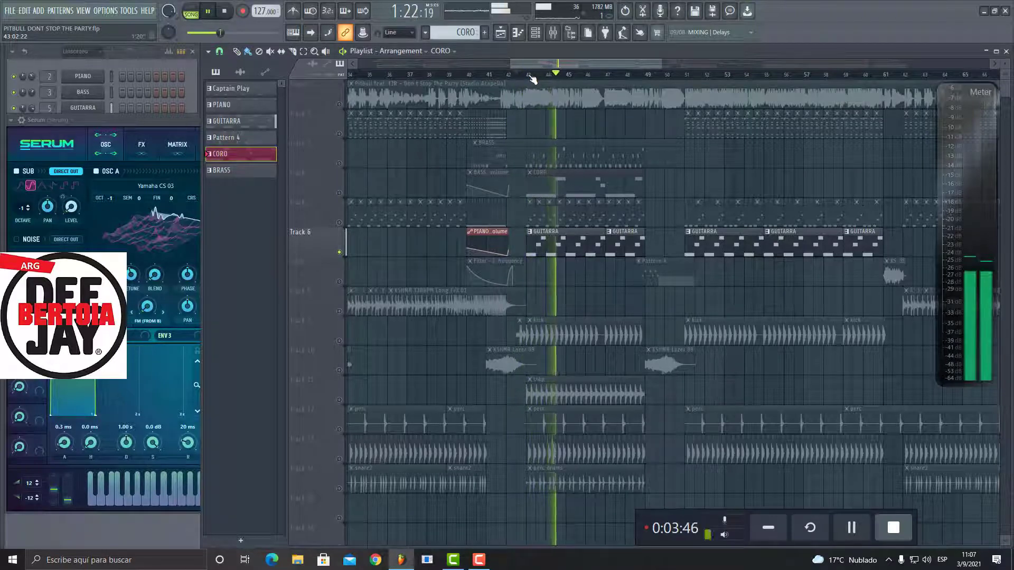
{"action": "key", "text": "space"}
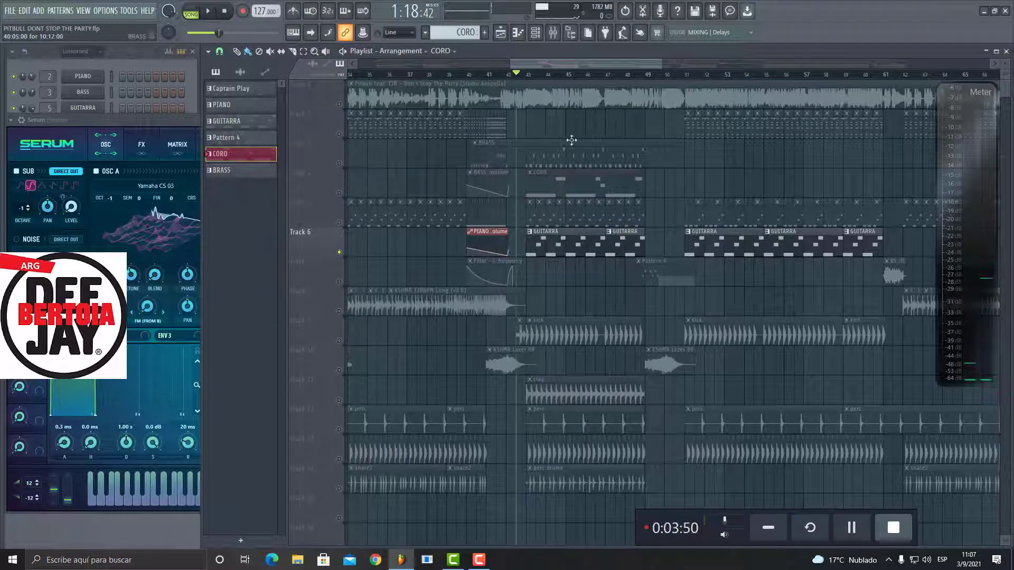
Solo the BRASS clip on Track 3, switch the solo to the kick on Track 9, and play the kick briefly.
{"action": "left_click", "coordinate": [409, 155]}
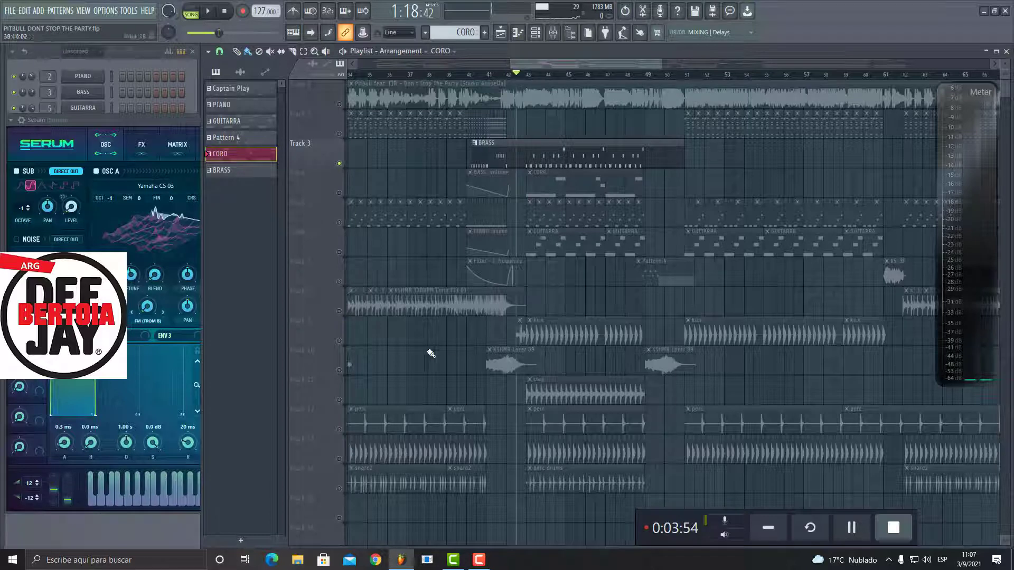
{"action": "left_click", "coordinate": [339, 342]}
{"action": "key", "text": "space"}
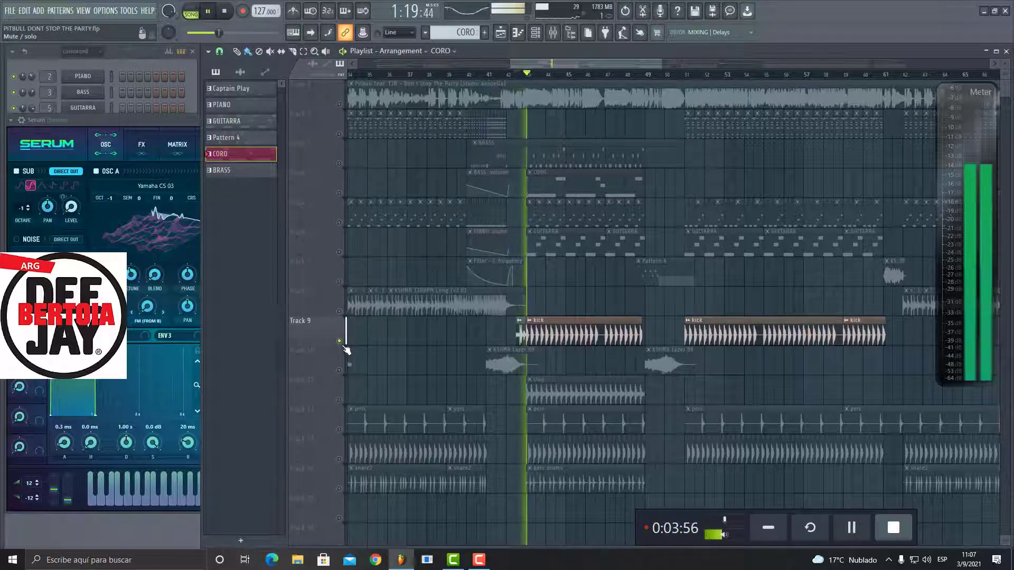
{"action": "key", "text": "space"}
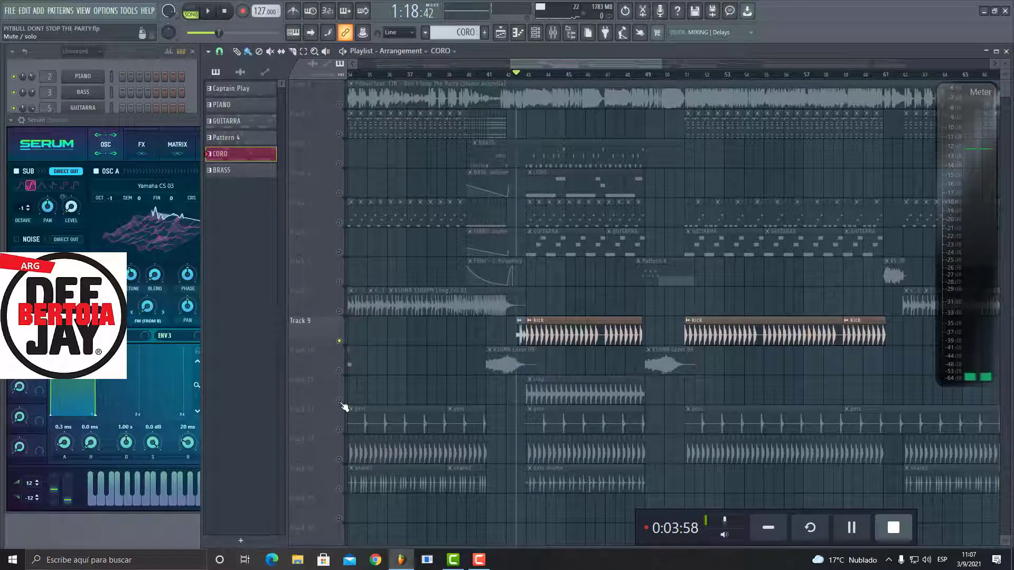
Solo the clap on Track 11 and listen to it from bar 43.
{"action": "left_click", "coordinate": [340, 401]}
{"action": "key", "text": "space"}
{"action": "key", "text": "space"}
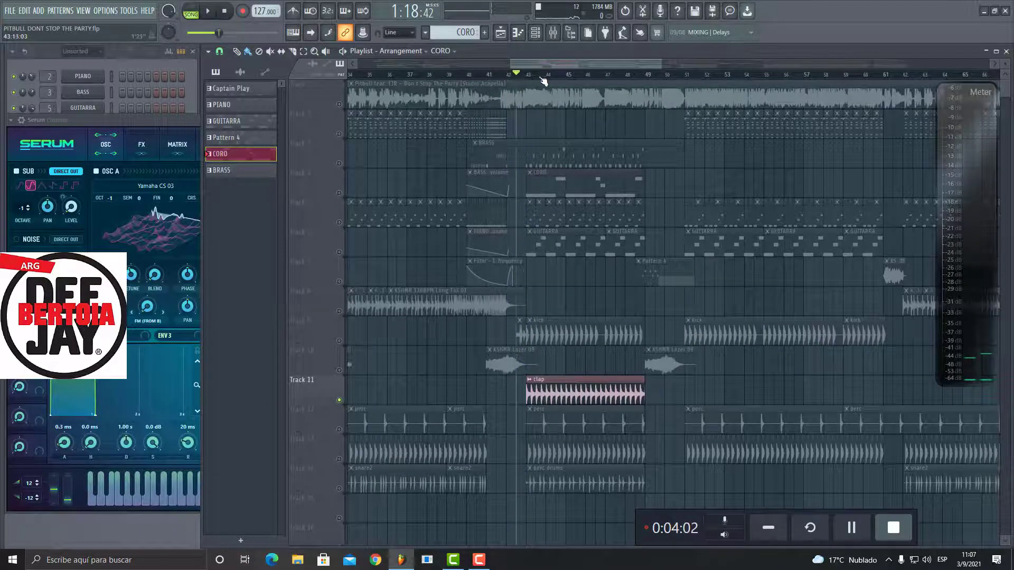
{"action": "scroll", "coordinate": [529, 83], "scroll_direction": "up", "scroll_amount": 4}
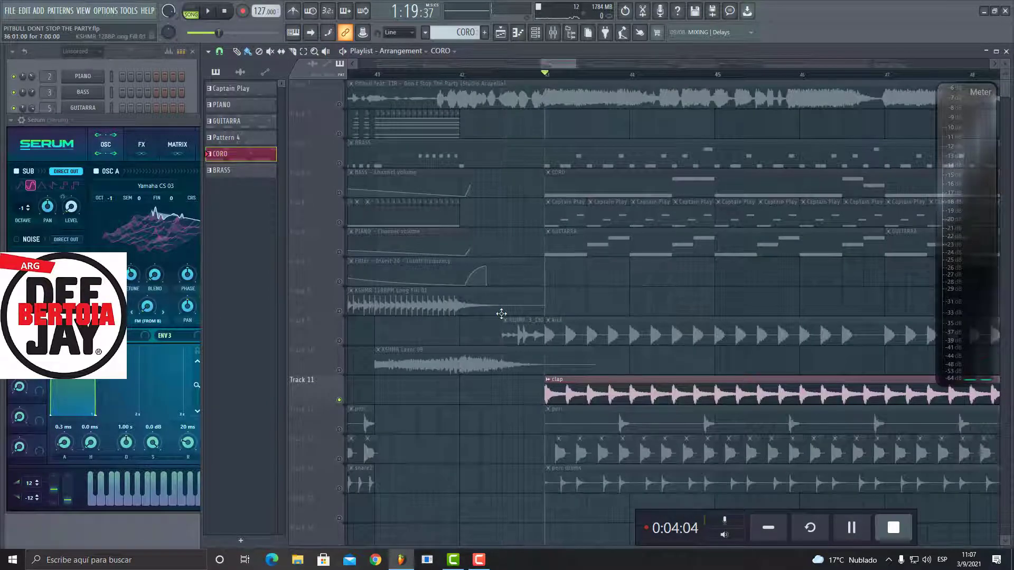
{"action": "key", "text": "space"}
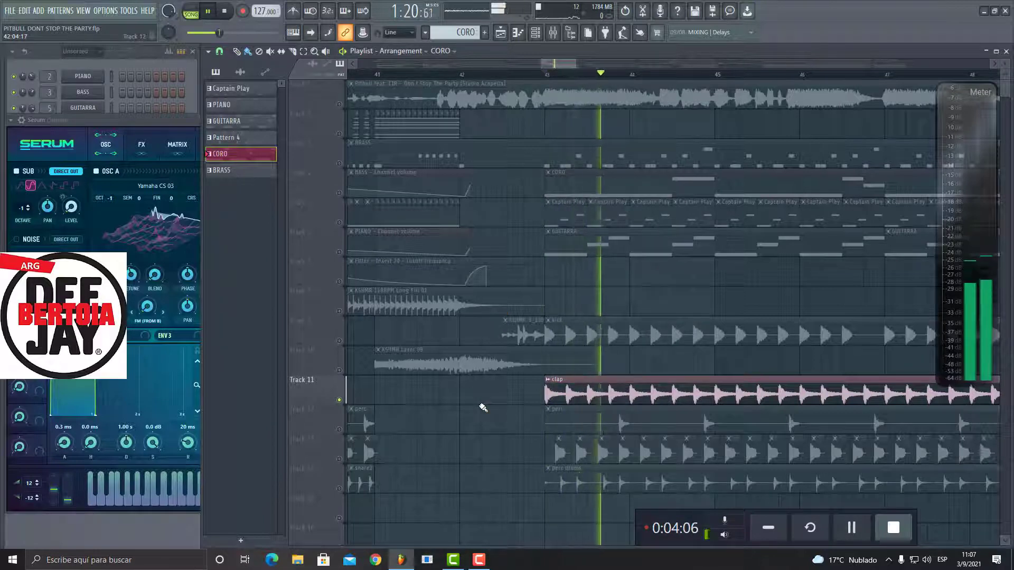
{"action": "key", "text": "space"}
Solo the perc on Track 12, play it from bar 43, and unmute the clap and kick on Tracks 11 and 9 alongside it.
{"action": "left_click", "coordinate": [340, 429]}
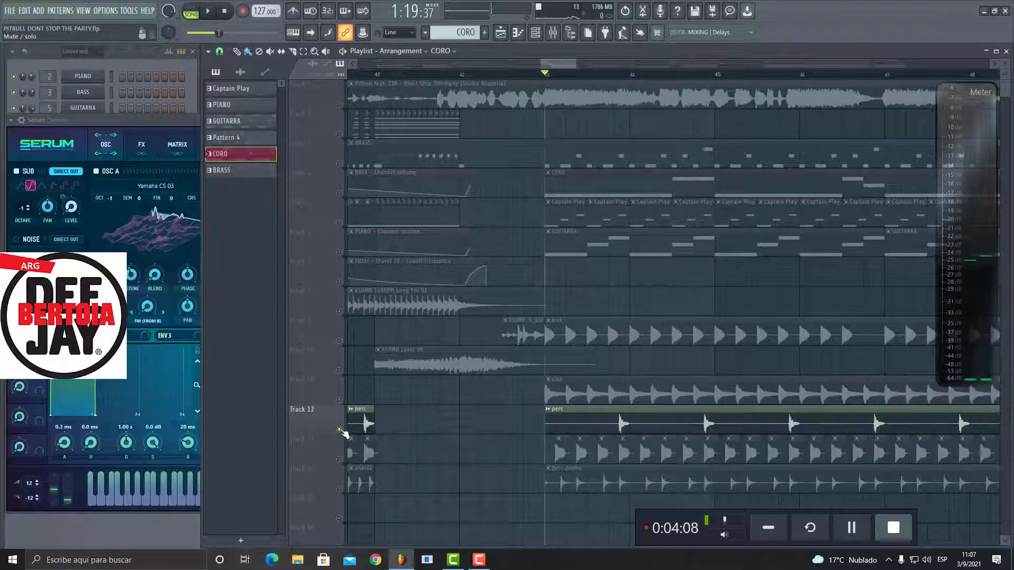
{"action": "key", "text": "space"}
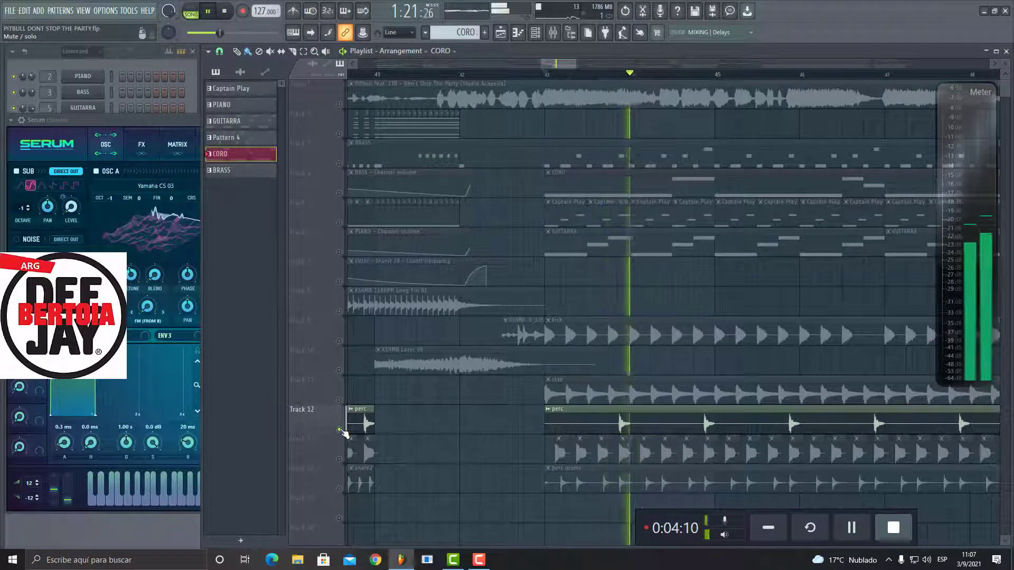
{"action": "left_click", "coordinate": [339, 400]}
{"action": "left_click", "coordinate": [339, 340]}
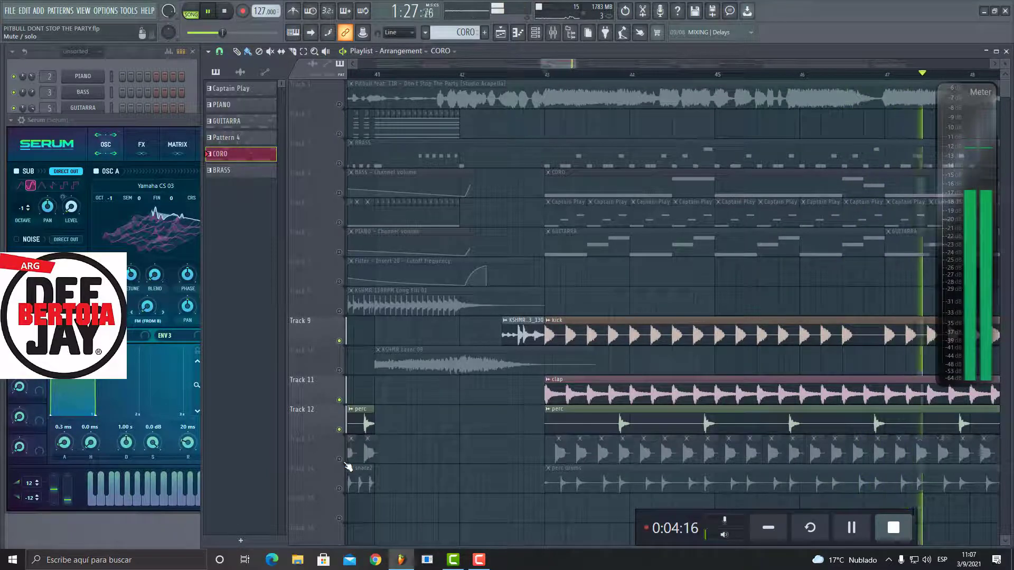
{"action": "key", "text": "space"}
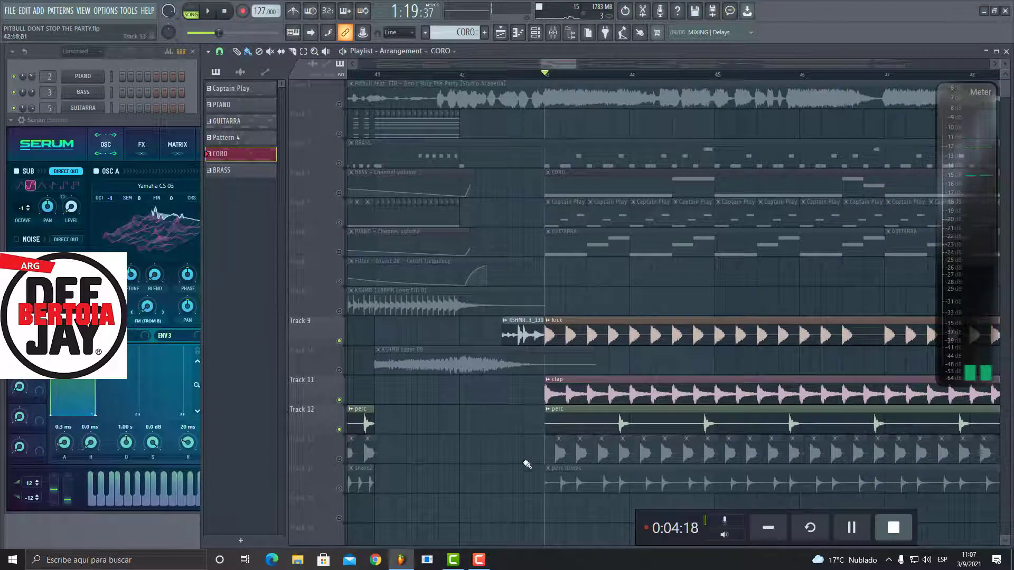
Solo the KSHMR open hi-hats on Track 13 and listen to them from bar 43.
{"action": "scroll", "coordinate": [576, 462], "scroll_direction": "up", "scroll_amount": 3}
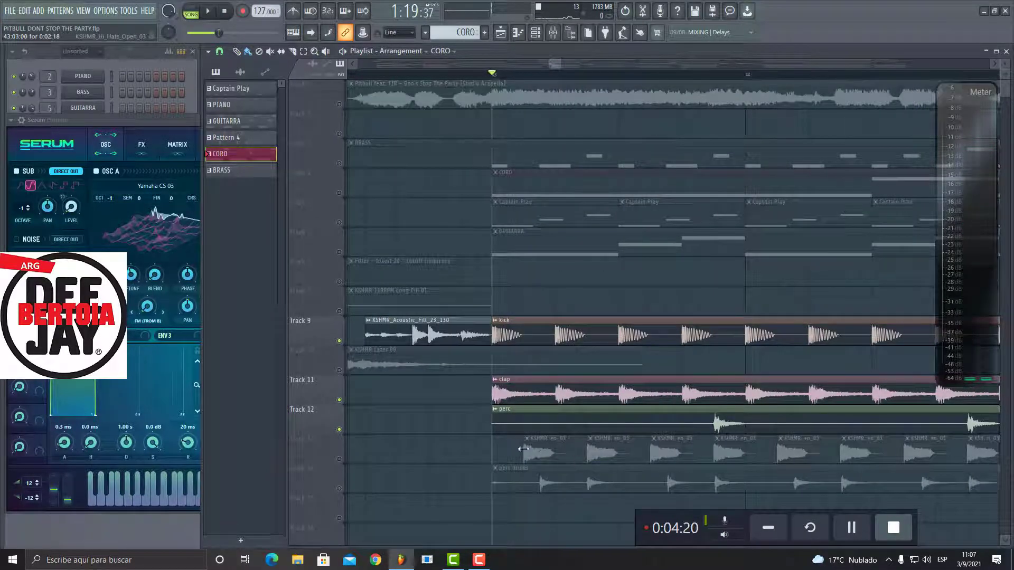
{"action": "scroll", "coordinate": [523, 449], "scroll_direction": "up", "scroll_amount": 3}
{"action": "left_click", "coordinate": [340, 460], "text": "ctrl"}
{"action": "key", "text": "space"}
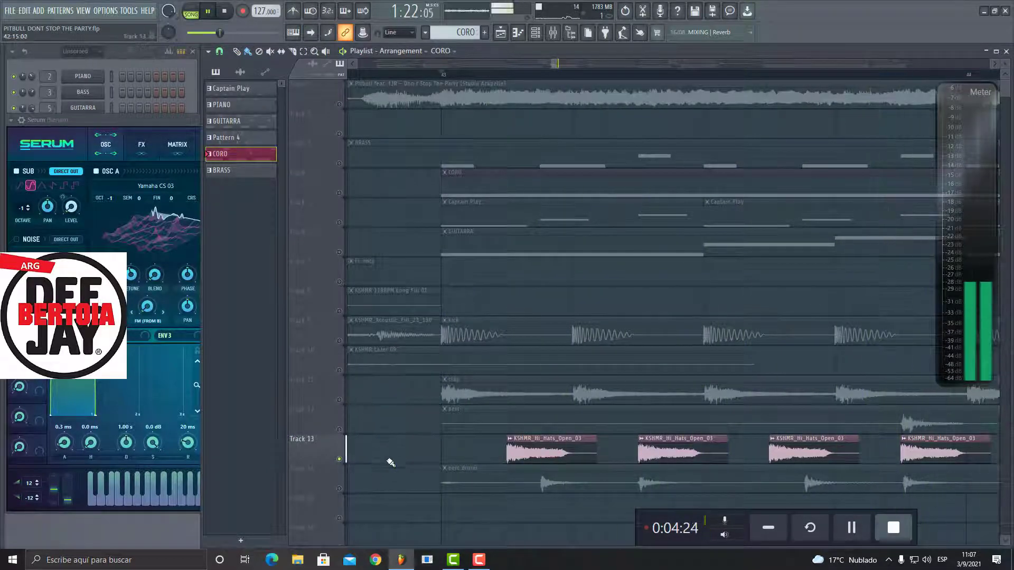
{"action": "scroll", "coordinate": [401, 459], "scroll_direction": "down", "scroll_amount": 2}
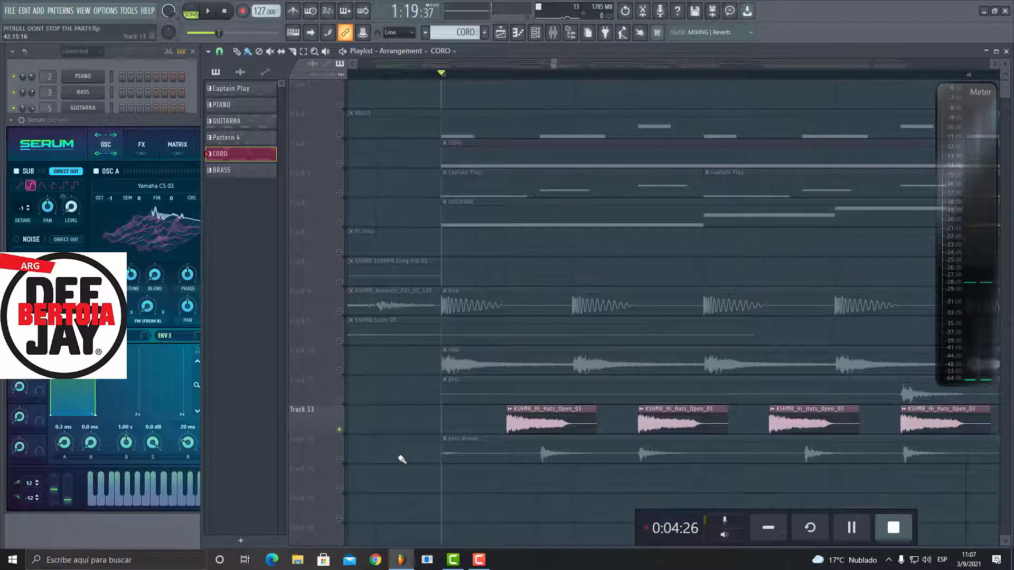
Solo the perc drums on Track 14 and listen to them from bar 43.
{"action": "left_click", "coordinate": [340, 430], "text": "ctrl"}
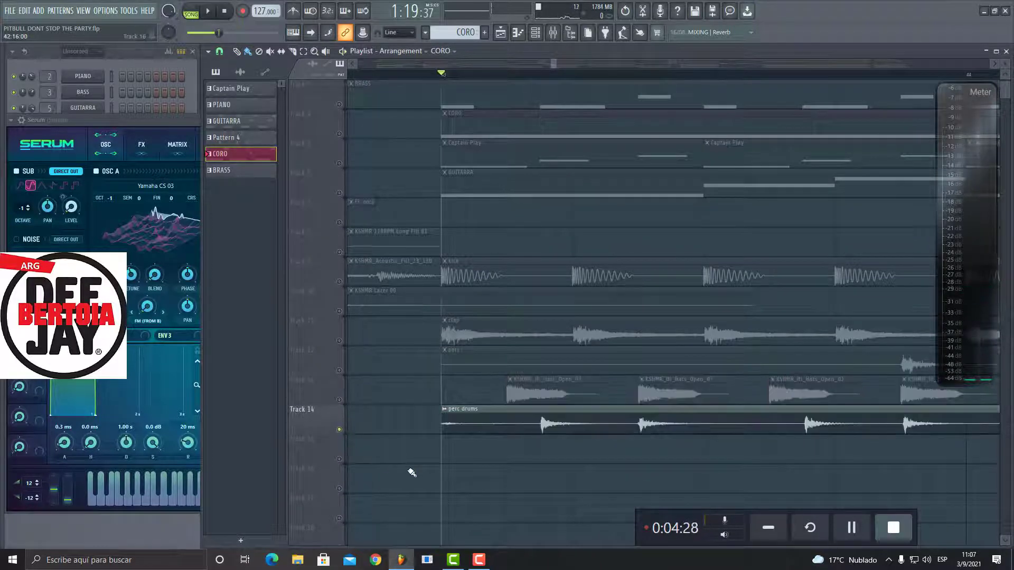
{"action": "key", "text": "space"}
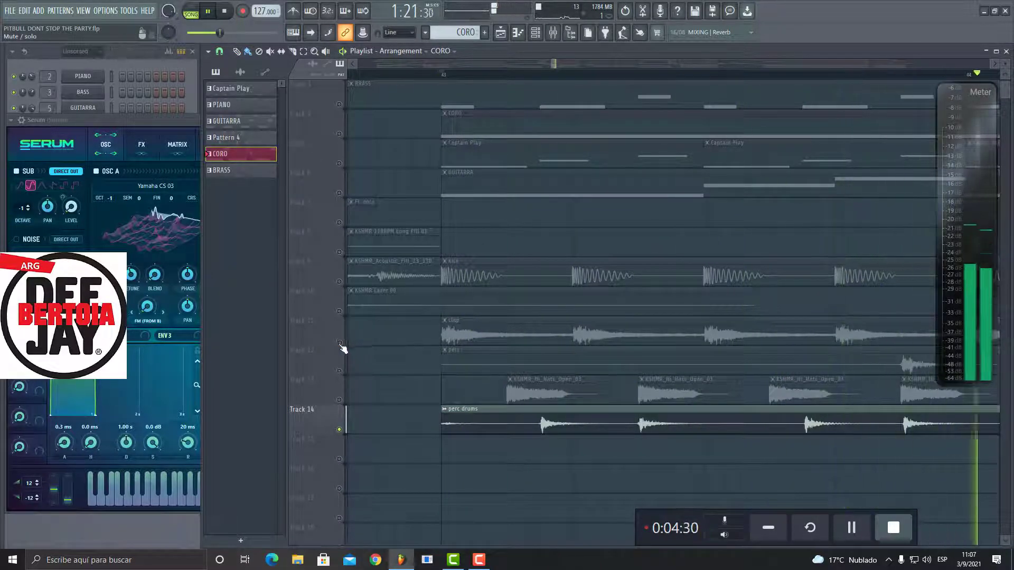
{"action": "key", "text": "space"}
Unmute Tracks 9 to 13 alongside the perc drums and play the full drum section from bar 43.
{"action": "left_click", "coordinate": [340, 400]}
{"action": "left_click_drag", "start_coordinate": [342, 374], "coordinate": [340, 281]}
{"action": "key", "text": "space"}
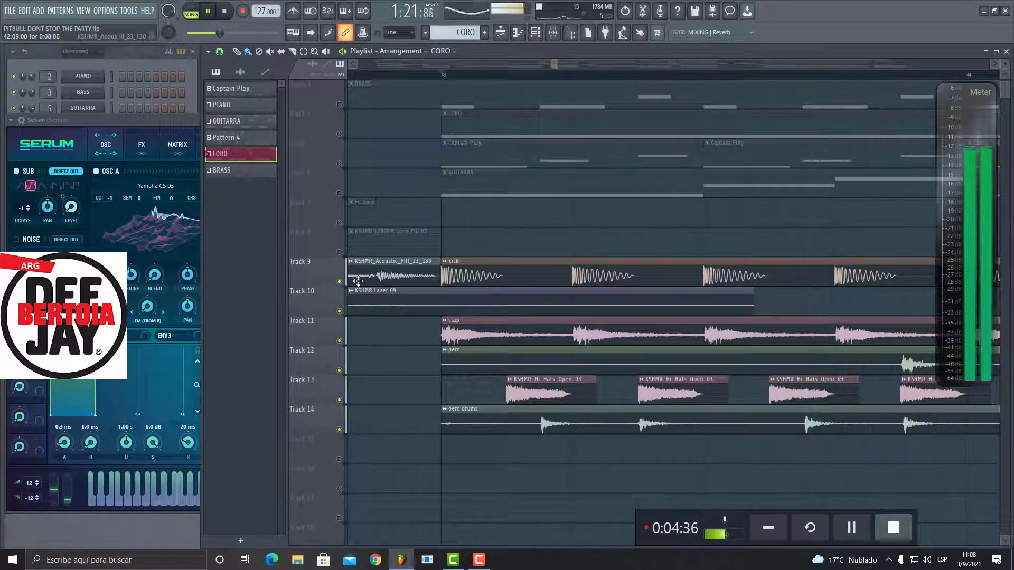
{"action": "key", "text": "space"}
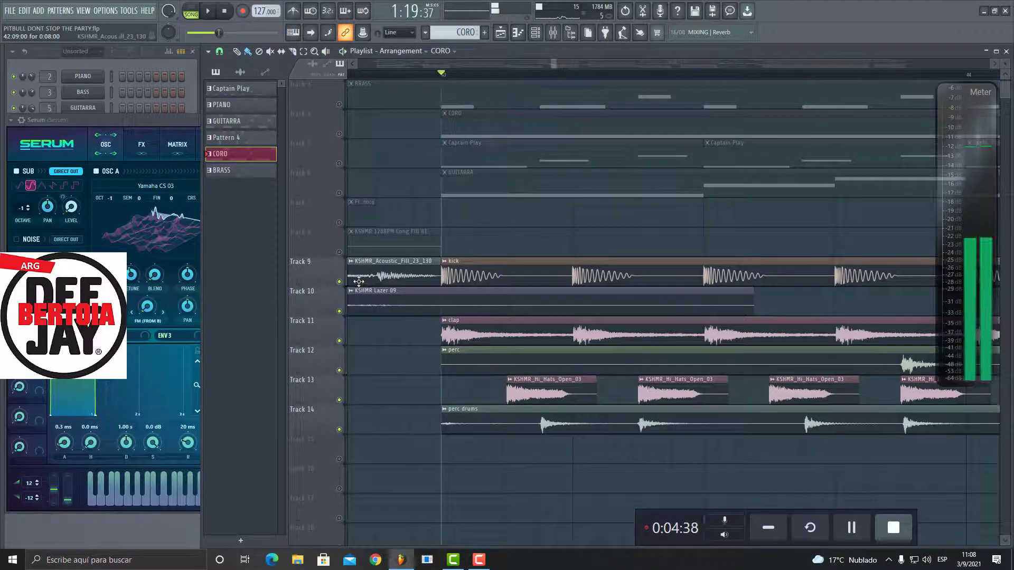
Solo the KSHMR Lazer 09 effect on Track 10 and listen to it from bar 41.
{"action": "scroll", "coordinate": [615, 302], "scroll_direction": "down", "scroll_amount": 8}
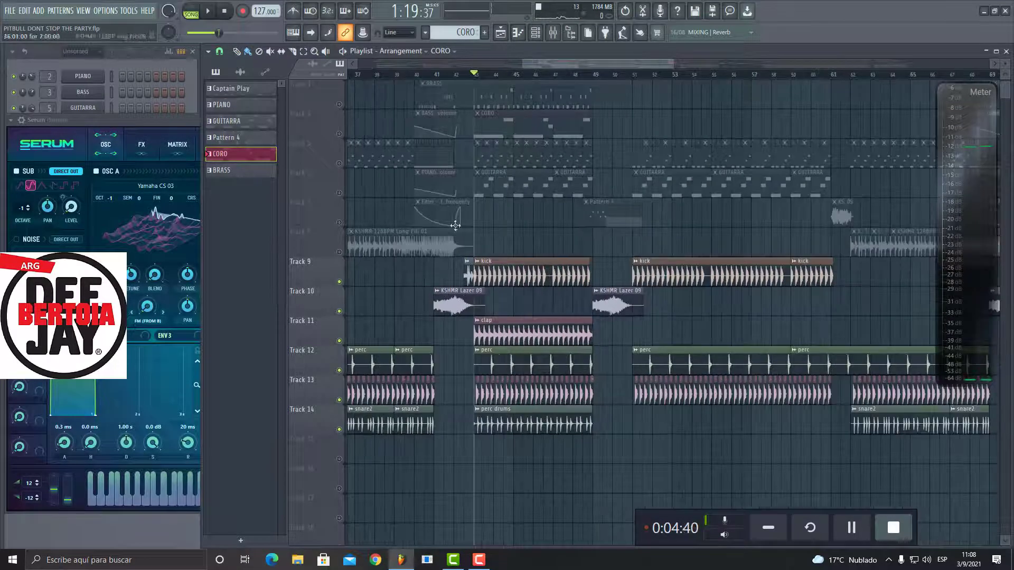
{"action": "right_click", "coordinate": [340, 311]}
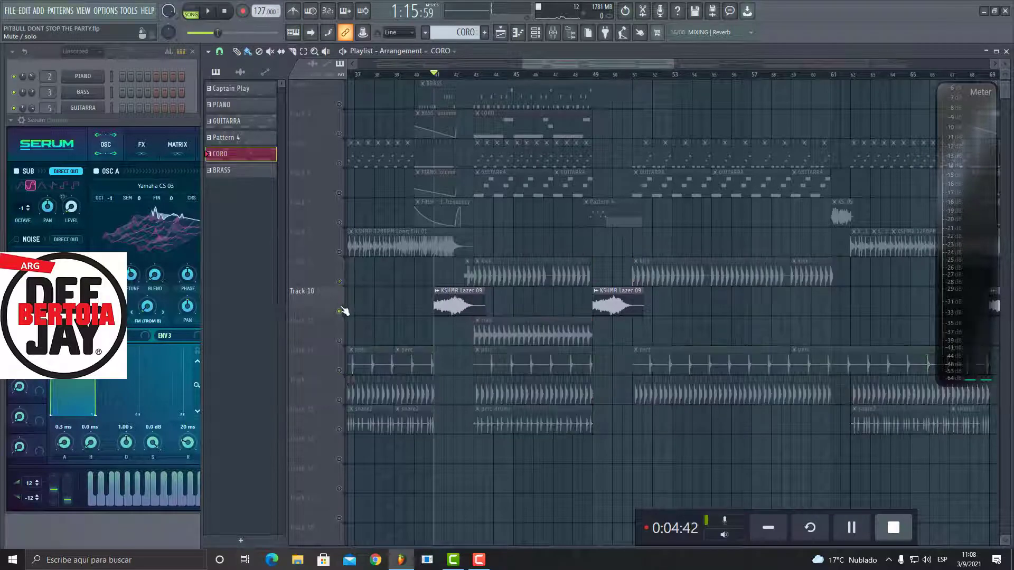
{"action": "key", "text": "space"}
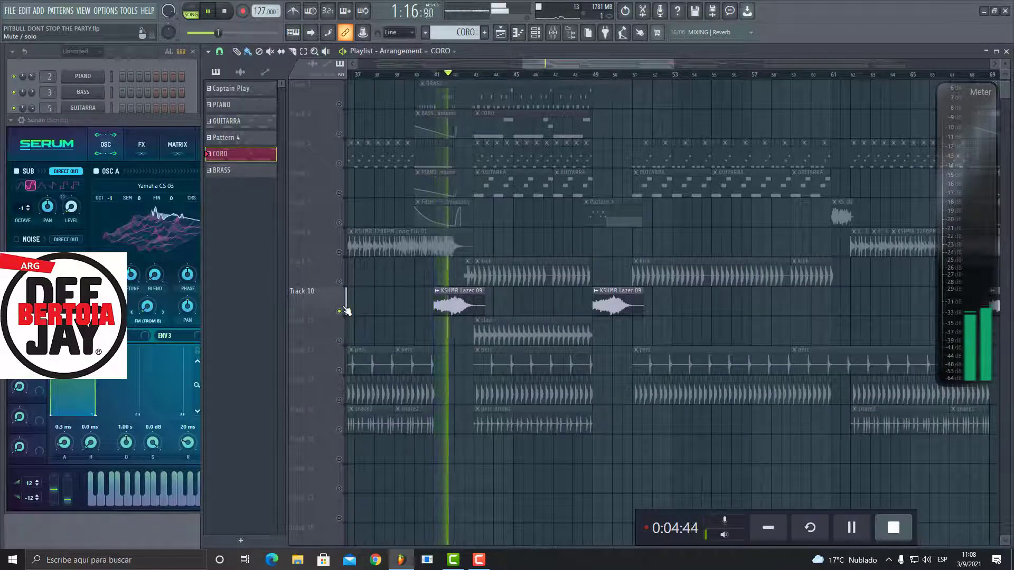
{"action": "key", "text": "space"}
Solo the KSHMR drop effect on Track 15 and play it from just before bar 70.
{"action": "left_click_drag", "start_coordinate": [598, 60], "coordinate": [687, 61]}
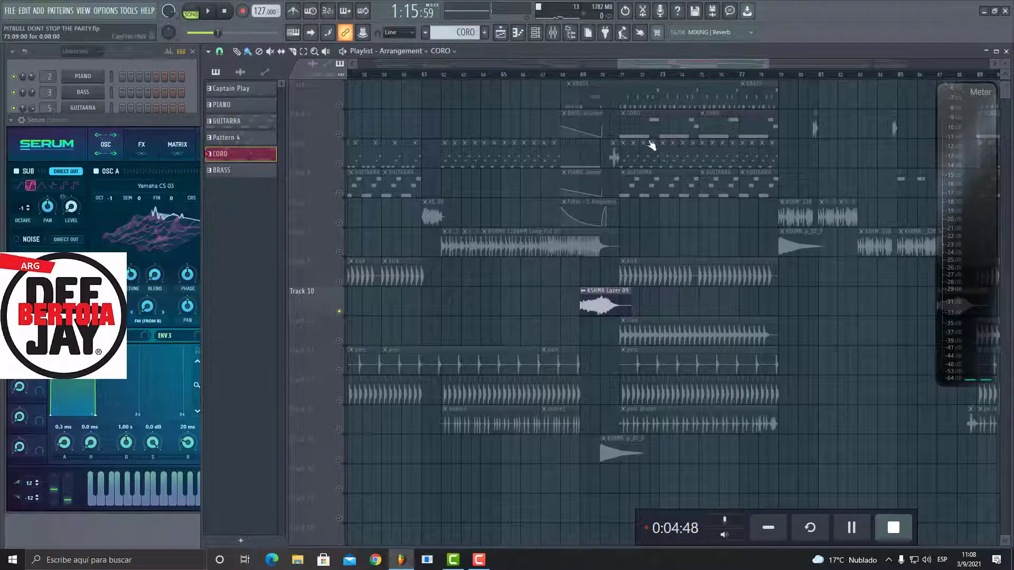
{"action": "left_click", "coordinate": [355, 456]}
{"action": "key", "text": "space"}
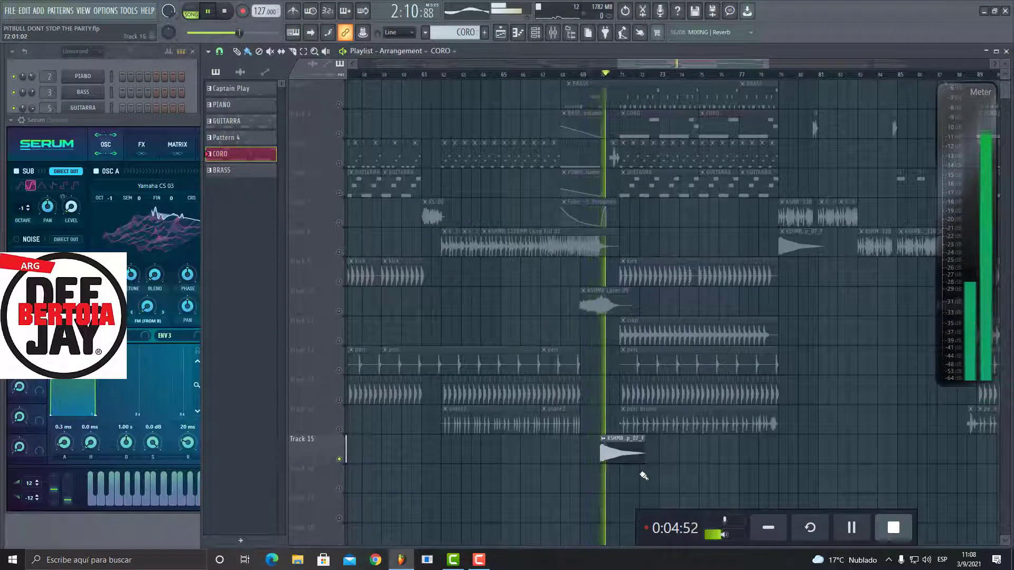
{"action": "key", "text": "space"}
{"action": "key", "text": "space"}
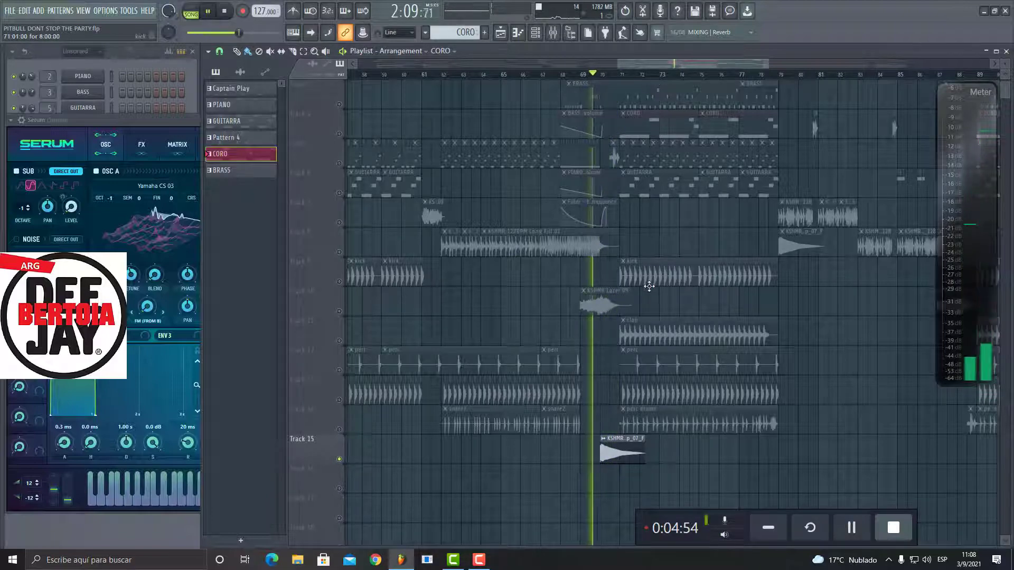
Play the break from bar 79 with Track 7 soloed, unmuting Tracks 4, 8, 6 and 10 as it plays.
{"action": "left_click_drag", "start_coordinate": [686, 63], "coordinate": [766, 67]}
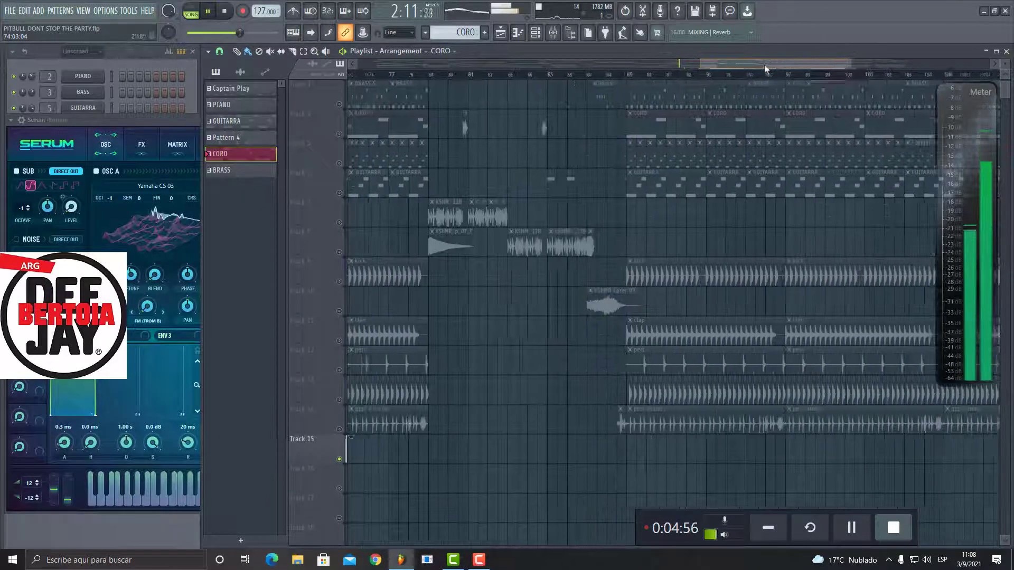
{"action": "left_click", "coordinate": [429, 79]}
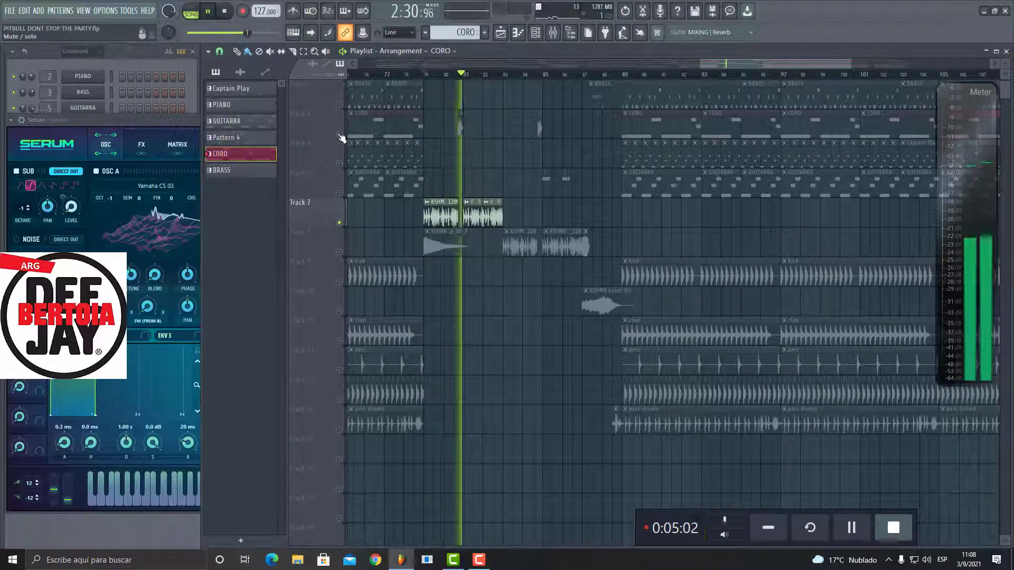
{"action": "left_click", "coordinate": [340, 135]}
{"action": "left_click", "coordinate": [340, 252]}
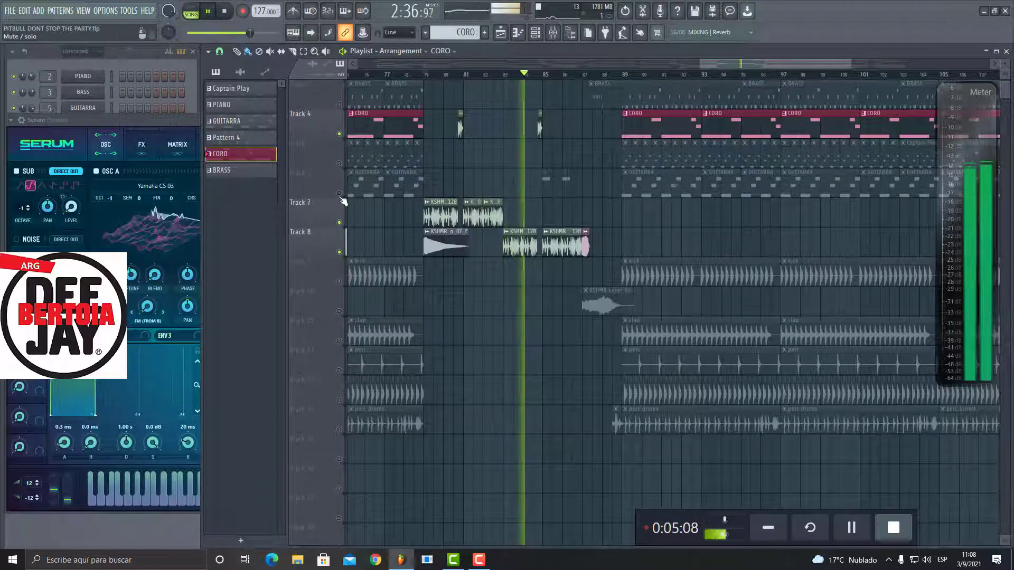
{"action": "left_click", "coordinate": [340, 194]}
{"action": "scroll", "coordinate": [559, 219], "scroll_direction": "up", "scroll_amount": 3}
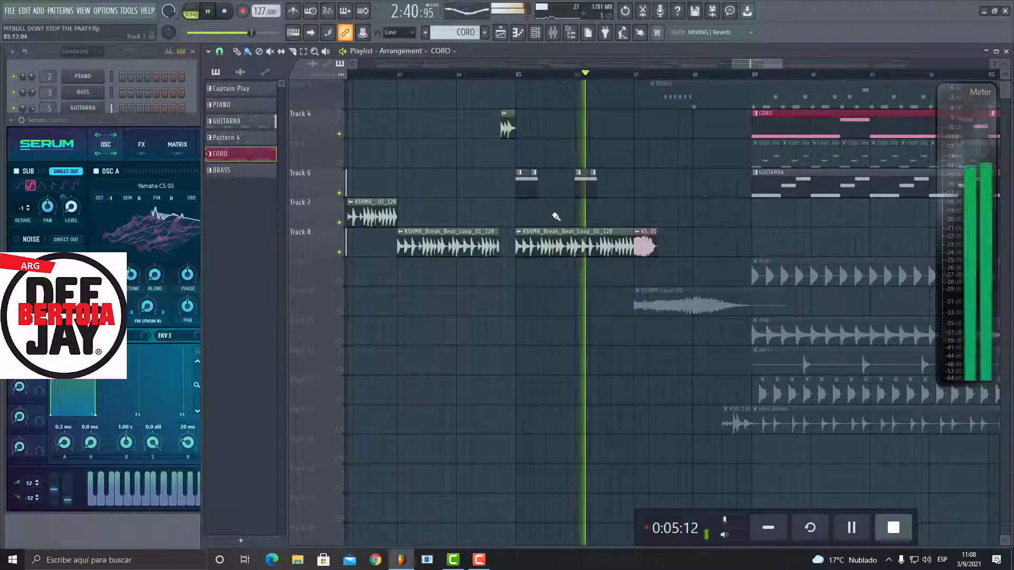
{"action": "left_click", "coordinate": [340, 311]}
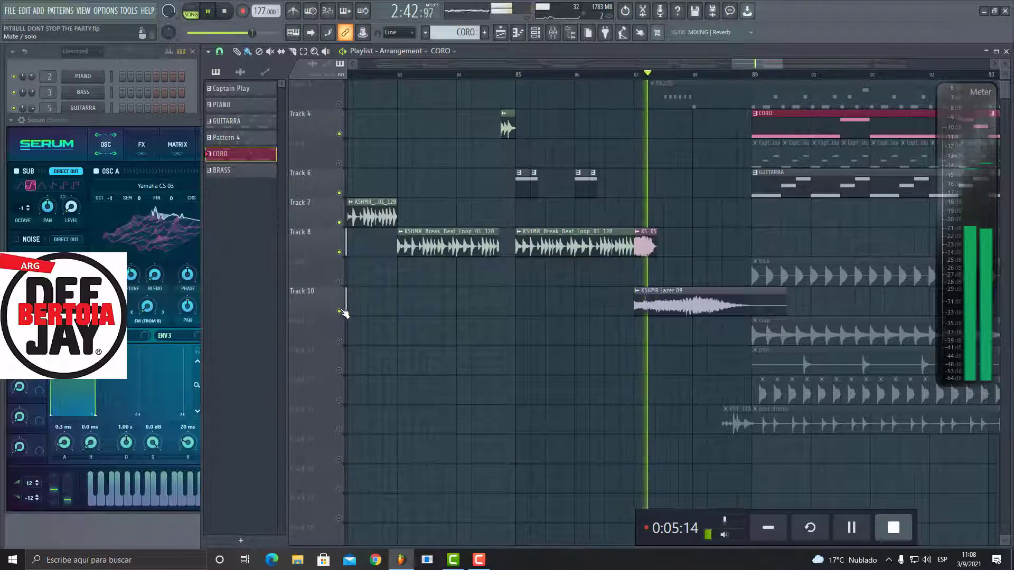
{"action": "key", "text": "space"}
Unmute all playlist tracks and show the whole arrangement from its beginning.
{"action": "scroll", "coordinate": [648, 254], "scroll_direction": "up", "scroll_amount": 4, "text": "ctrl"}
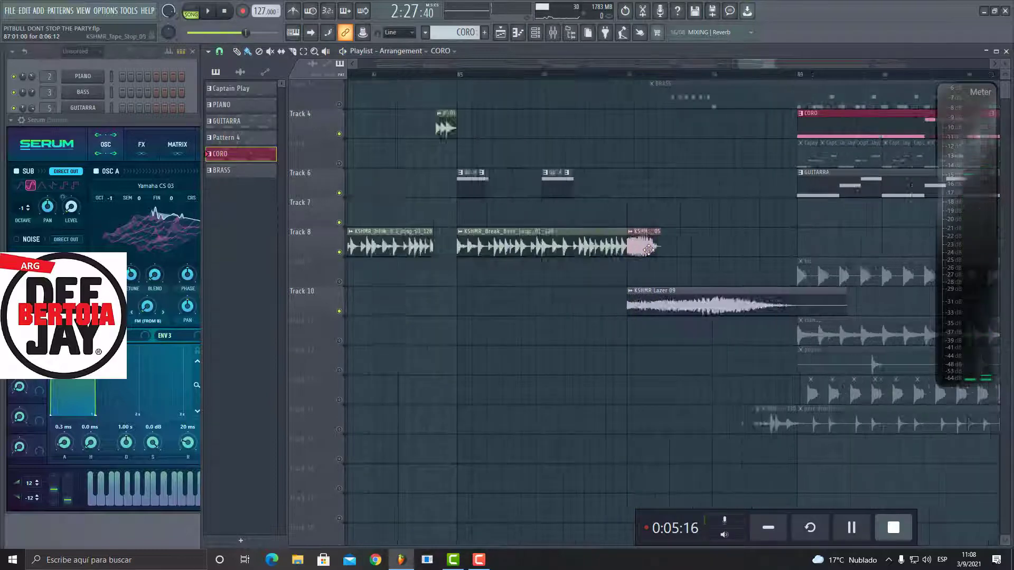
{"action": "scroll", "coordinate": [648, 250], "scroll_direction": "down", "scroll_amount": 5, "text": "ctrl"}
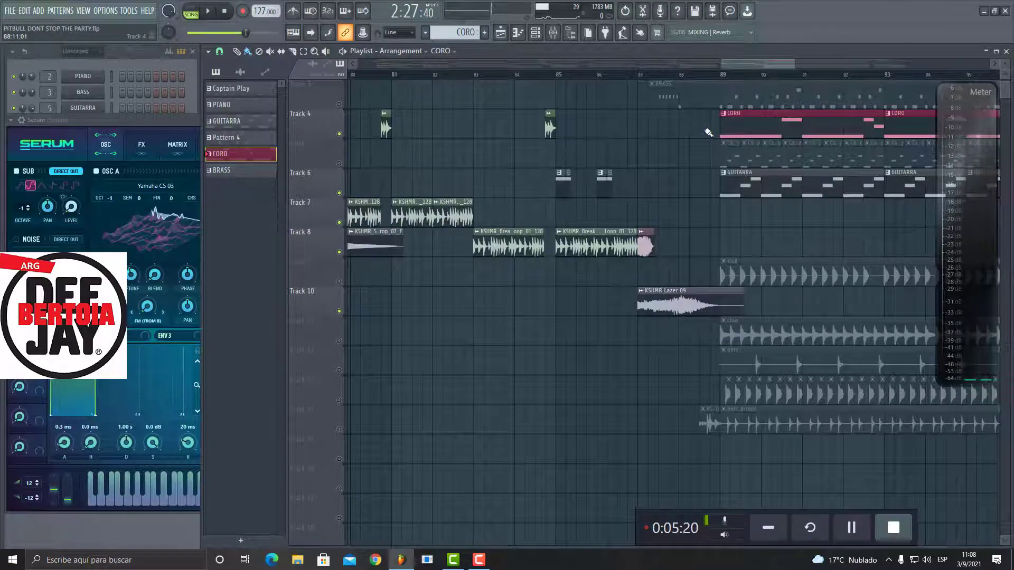
{"action": "scroll", "coordinate": [684, 178], "scroll_direction": "down", "scroll_amount": 3, "text": "ctrl"}
{"action": "scroll", "coordinate": [678, 213], "scroll_direction": "down", "scroll_amount": 3, "text": "ctrl"}
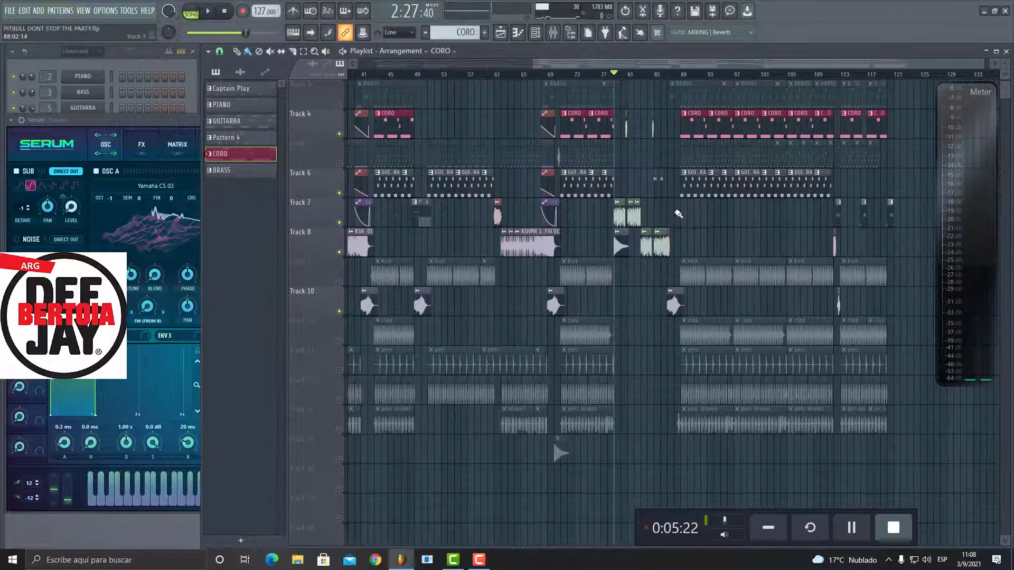
{"action": "scroll", "coordinate": [395, 118], "scroll_direction": "up", "scroll_amount": 2}
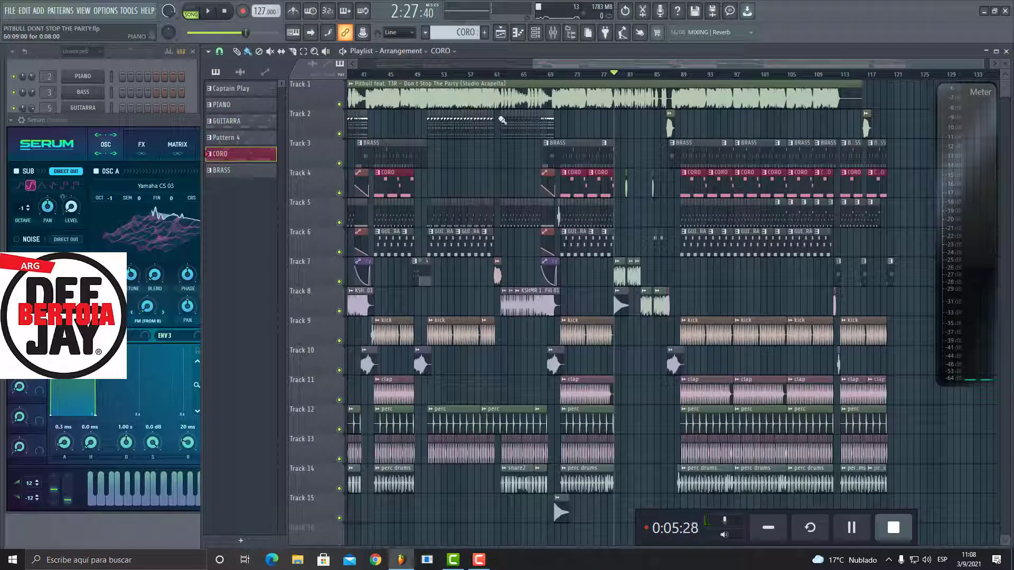
{"action": "scroll", "coordinate": [559, 84], "scroll_direction": "left", "scroll_amount": 10}
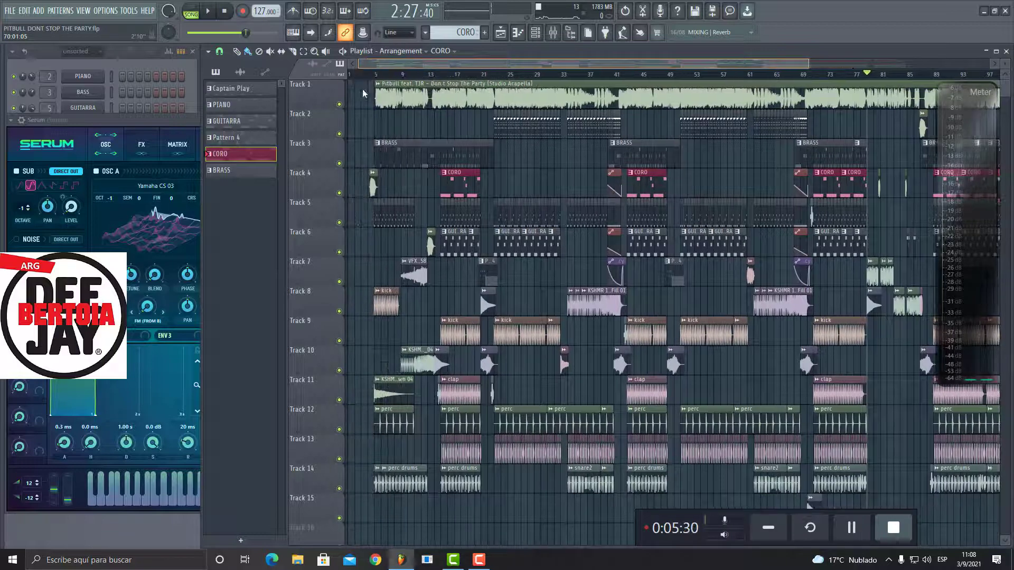
{"action": "scroll", "coordinate": [382, 84], "scroll_direction": "up", "scroll_amount": 5}
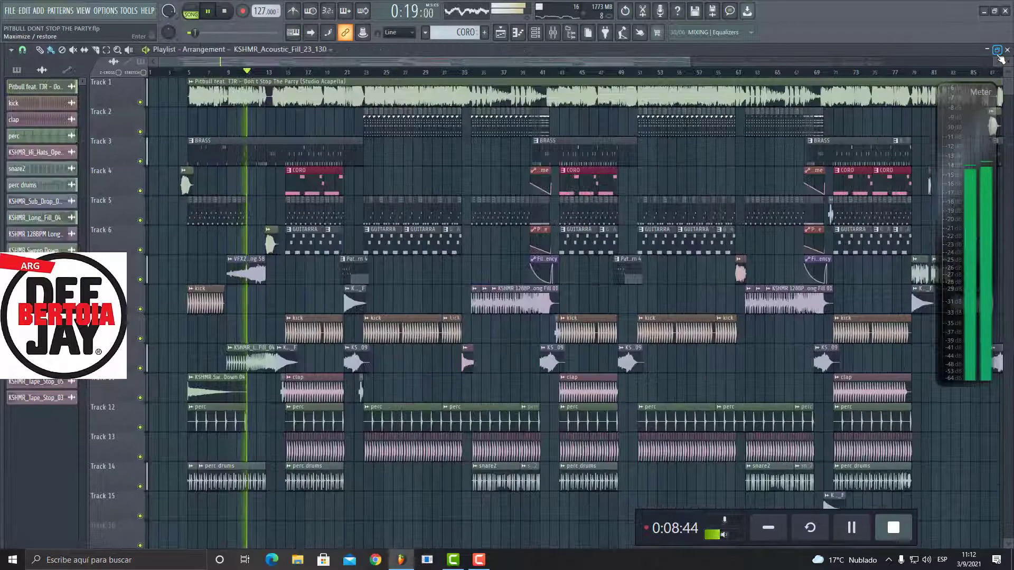
Play the full song in the maximized playlist and follow the arrangement through to its end.
{"action": "key", "text": "F6"}
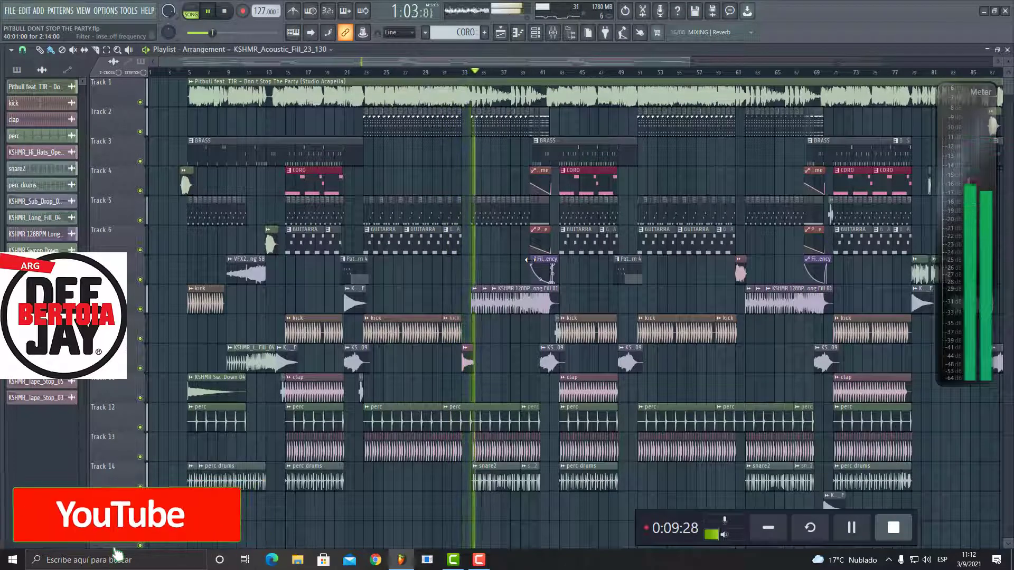
{"action": "left_click_drag", "start_coordinate": [535, 62], "coordinate": [681, 68]}
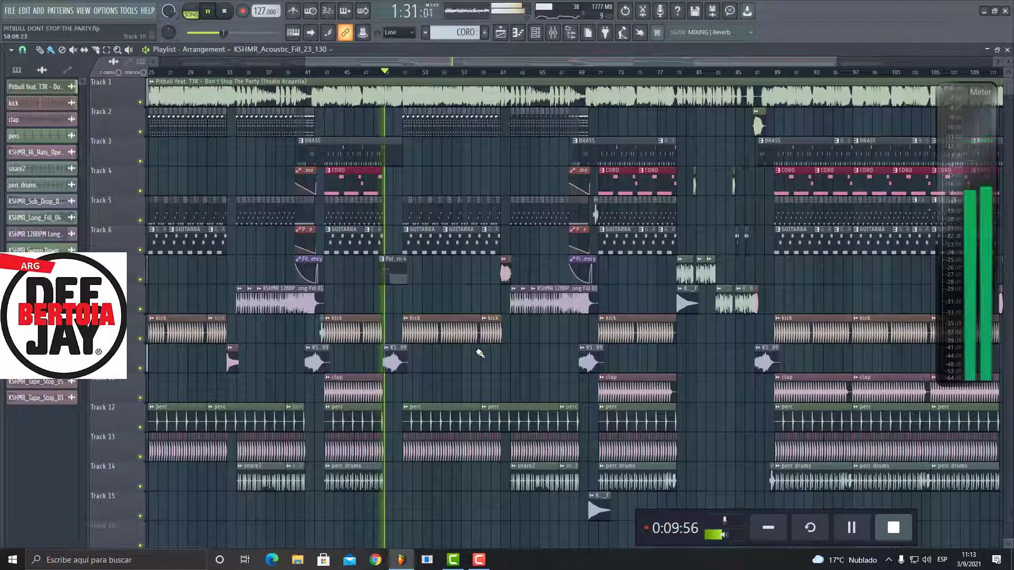
{"action": "left_click", "coordinate": [452, 65]}
{"action": "left_click_drag", "start_coordinate": [451, 64], "coordinate": [505, 65]}
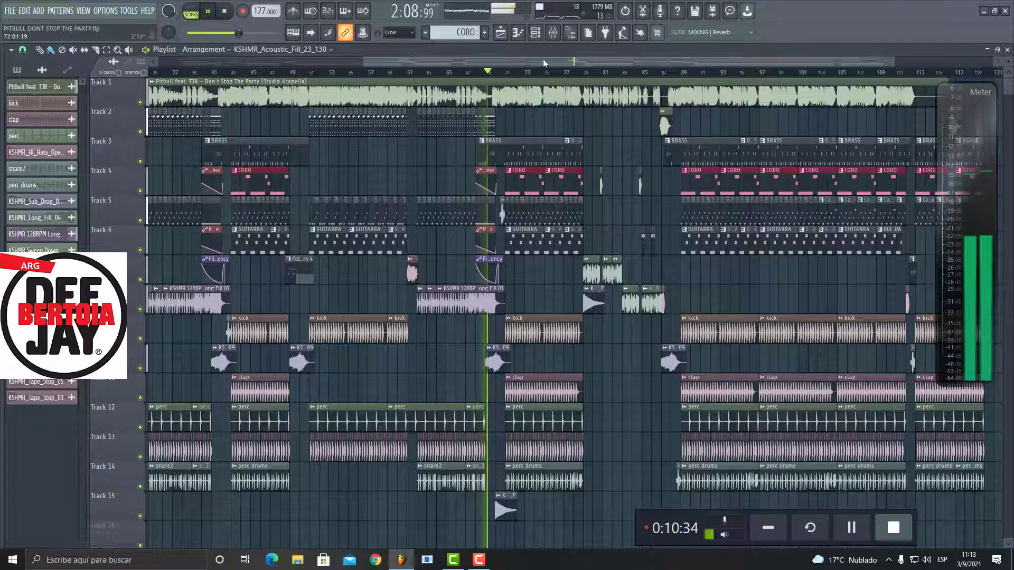
{"action": "left_click_drag", "start_coordinate": [543, 59], "coordinate": [663, 60]}
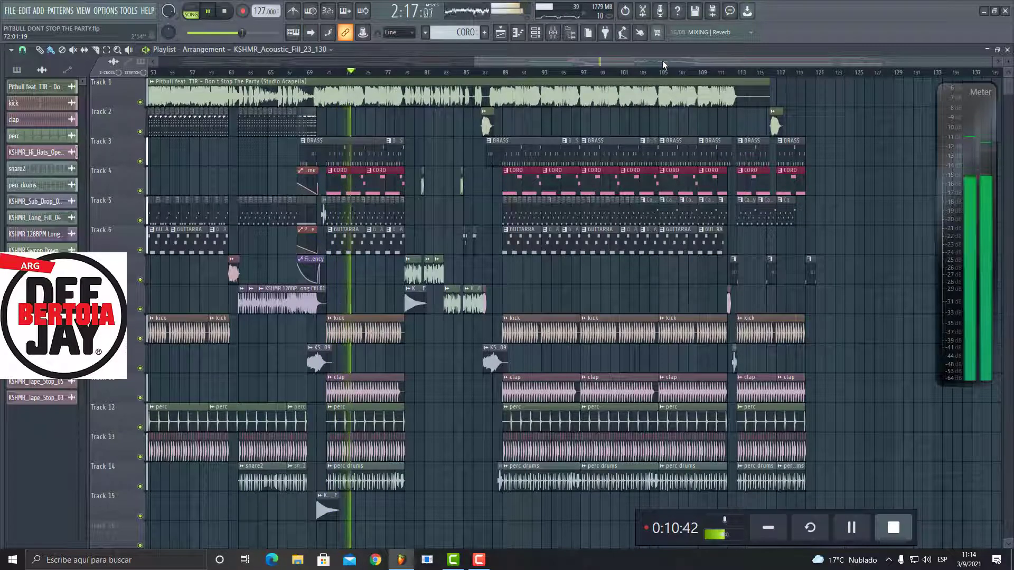
{"action": "scroll", "coordinate": [433, 79], "scroll_direction": "up", "scroll_amount": 2}
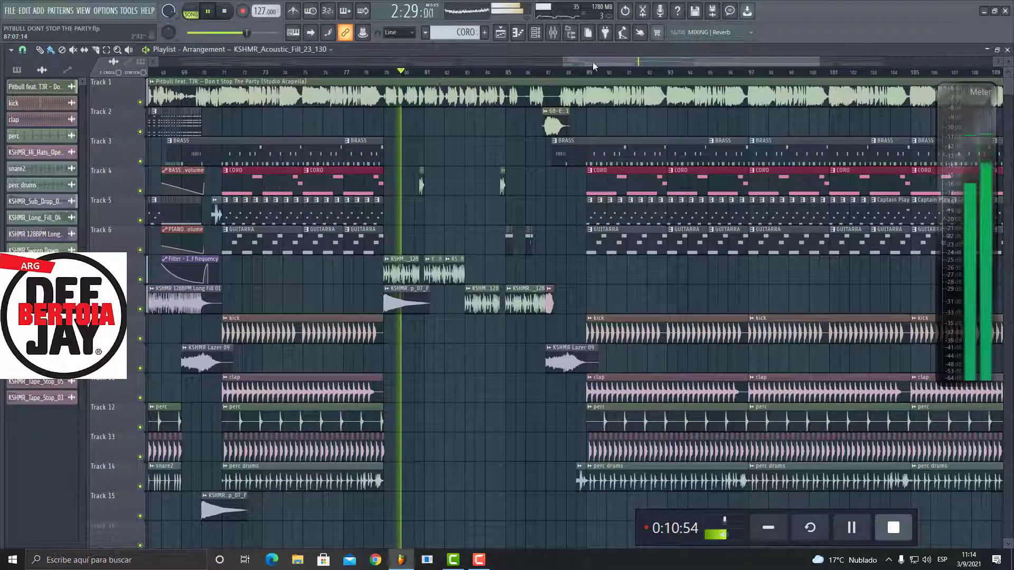
{"action": "left_click_drag", "start_coordinate": [594, 61], "coordinate": [622, 65]}
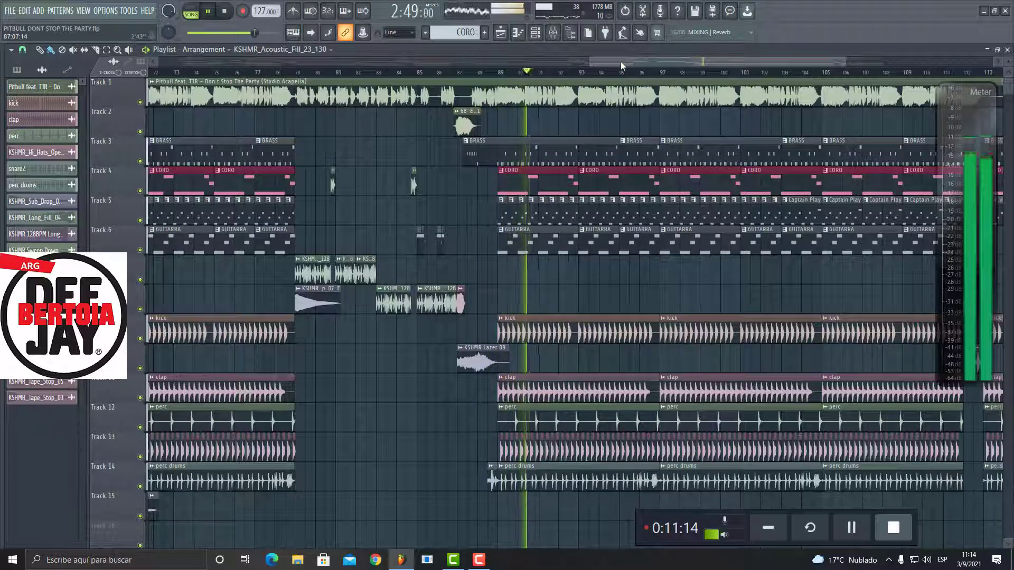
{"action": "left_click_drag", "start_coordinate": [620, 61], "coordinate": [696, 62]}
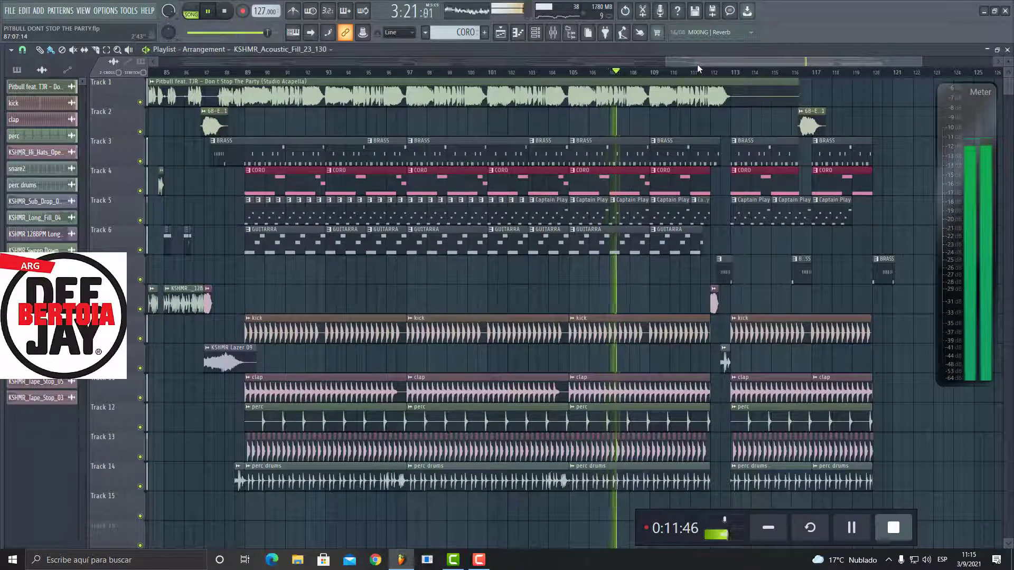
{"action": "left_click_drag", "start_coordinate": [693, 59], "coordinate": [744, 62]}
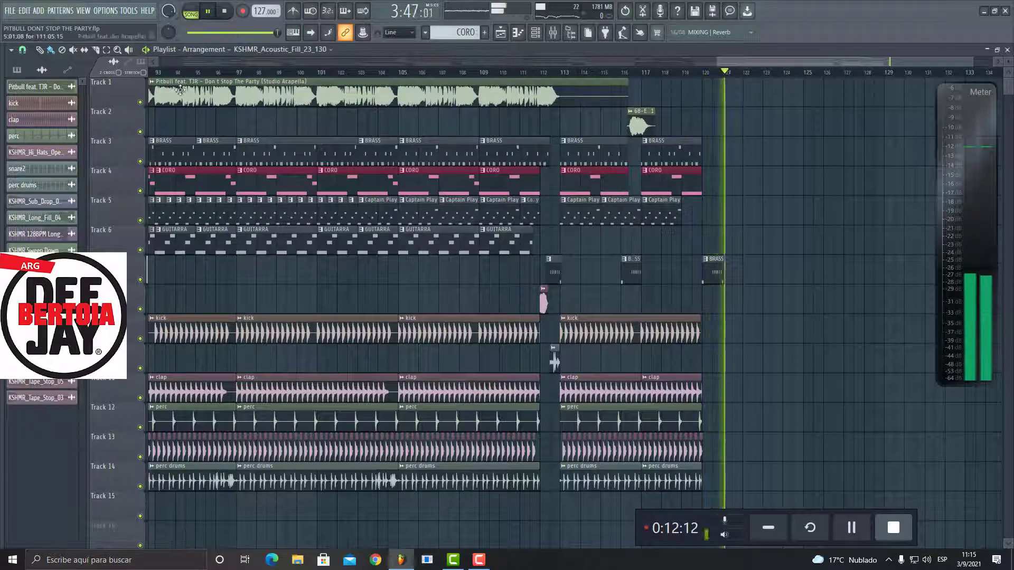
Mute the studio acapella on Track 1 and replay the song from the start at 30% master volume.
{"action": "left_click", "coordinate": [140, 102]}
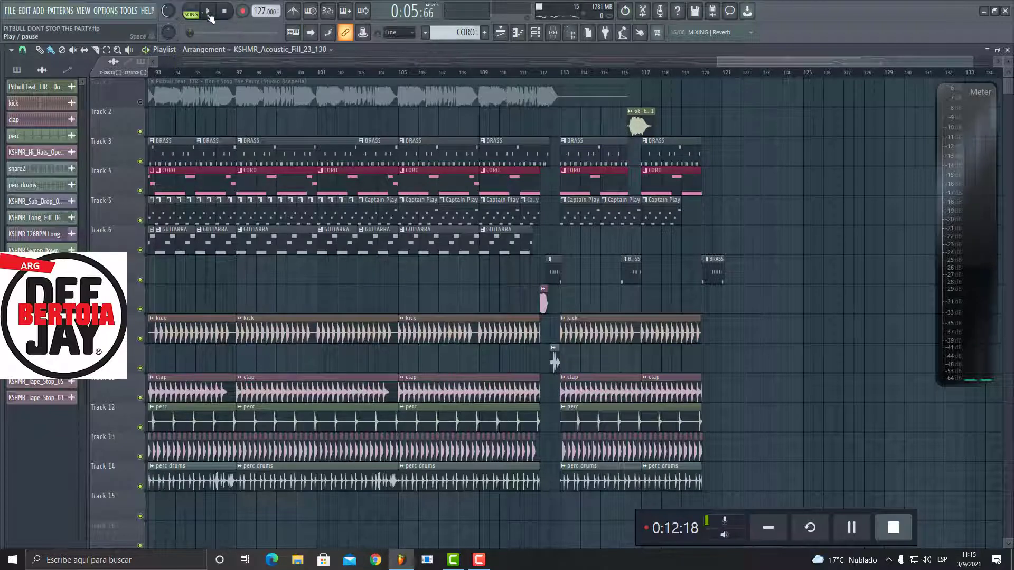
{"action": "left_click_drag", "start_coordinate": [734, 62], "coordinate": [114, 71]}
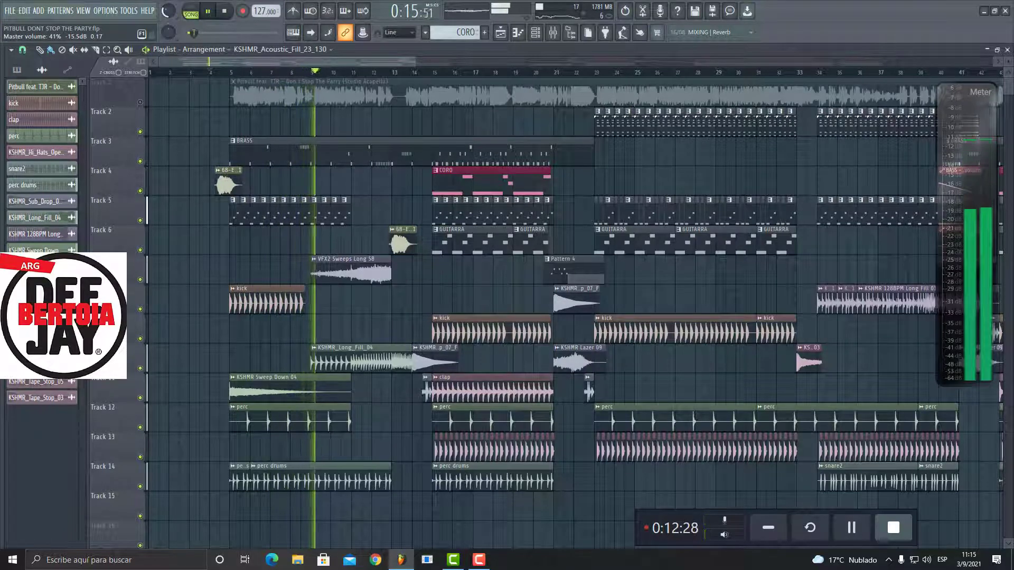
{"action": "left_click_drag", "start_coordinate": [182, 29], "coordinate": [182, 40]}
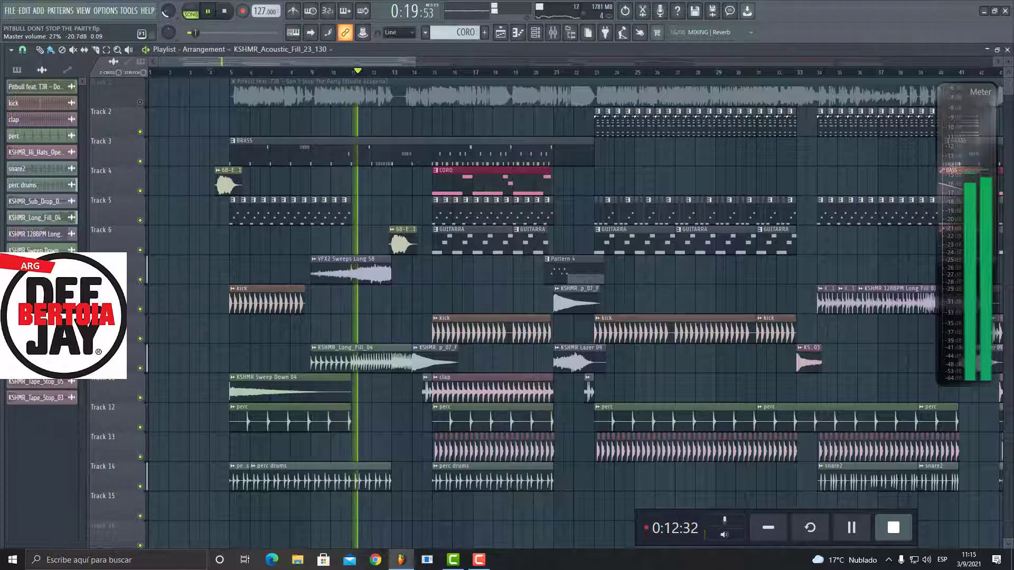
{"action": "left_click_drag", "start_coordinate": [181, 40], "coordinate": [167, 20]}
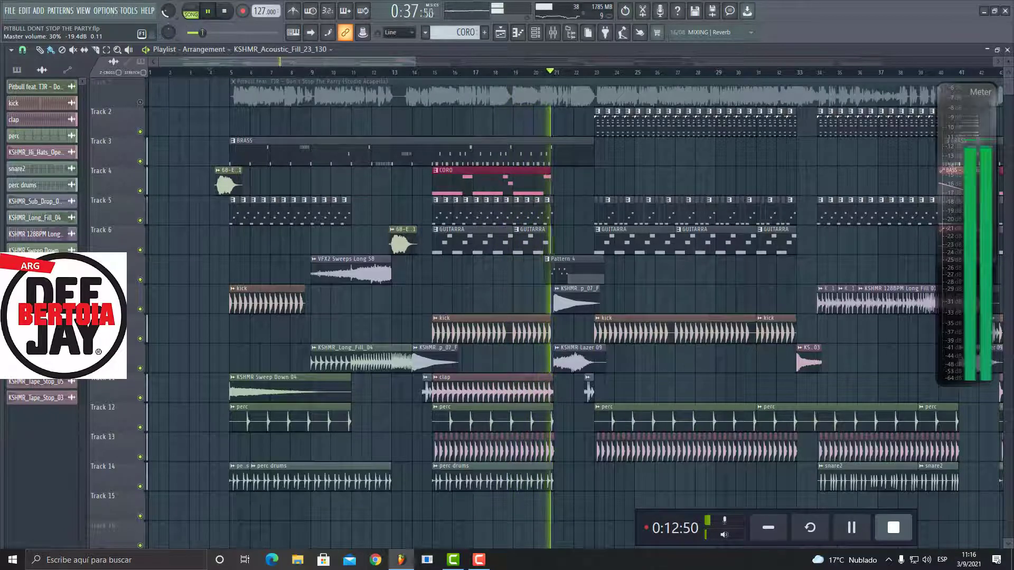